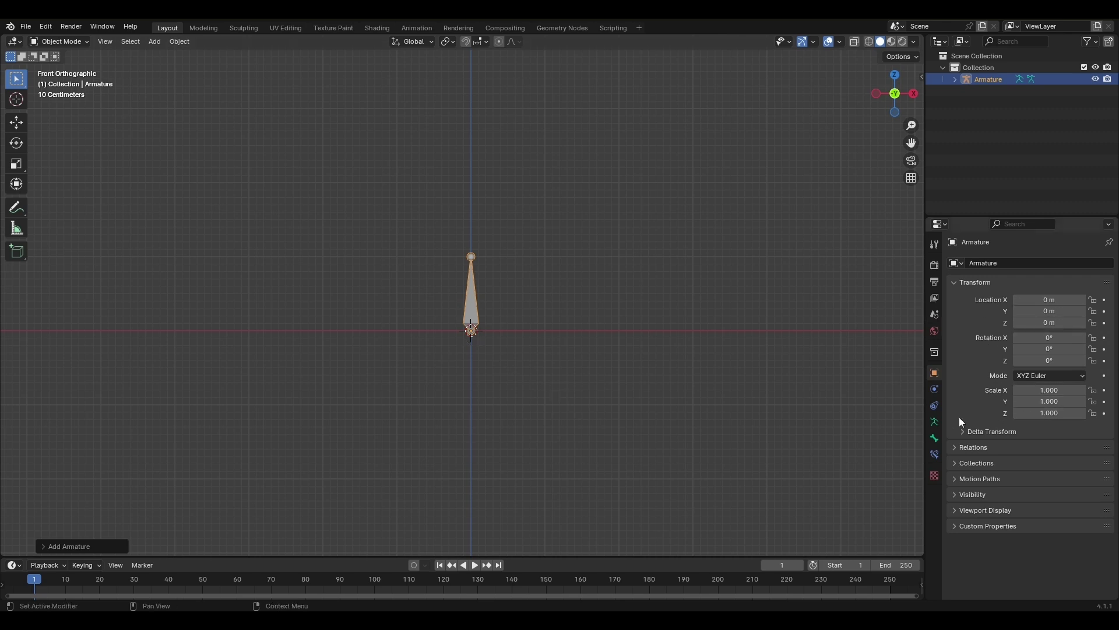
Extrude a simple three-bone chain upward in Edit Mode, then return to Object Mode.
click(82, 44)
click(59, 65)
key(e)
click(471, 185)
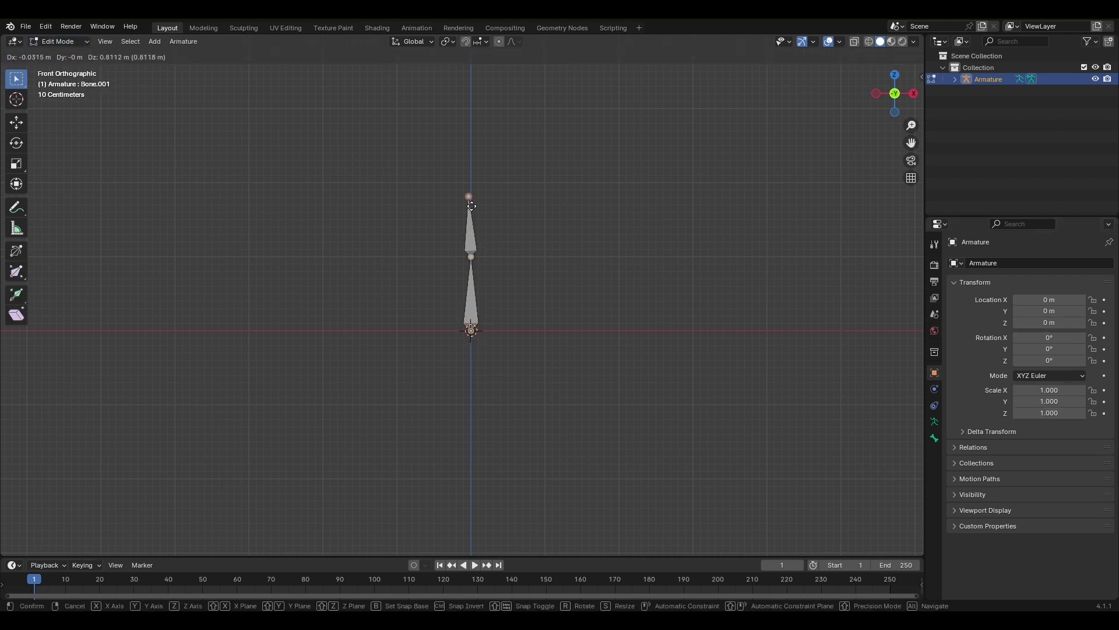
key(e)
click(475, 120)
key(Tab)
Move the armature right of the origin, then reset its location with Alt+G.
key(g)
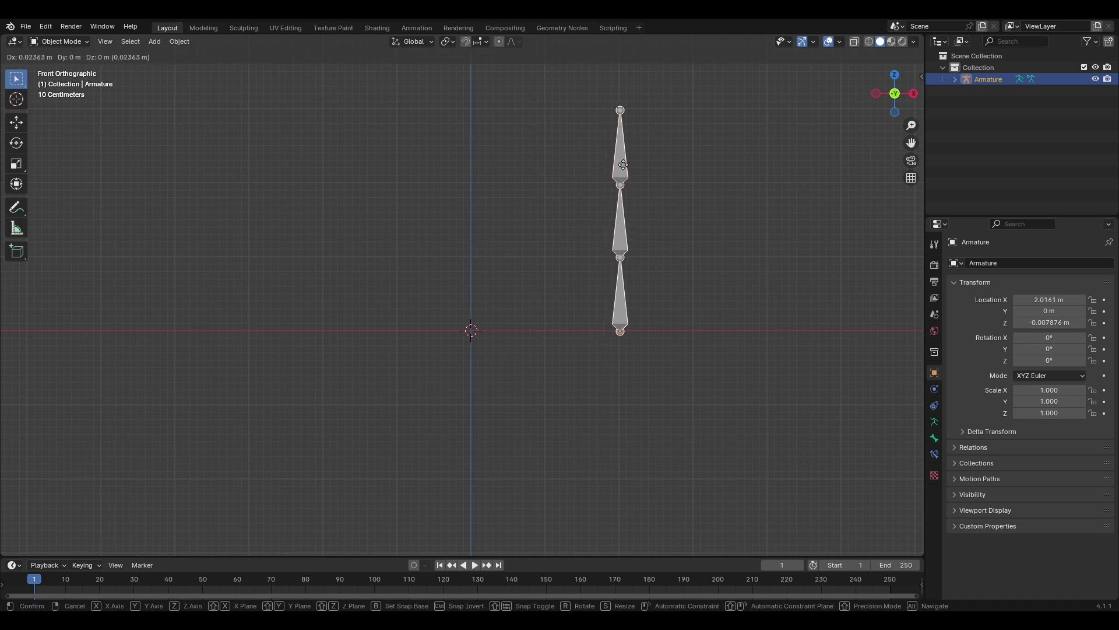
click(695, 165)
key(alt+g)
Rotate the middle bone to lie flat and the top bone about 90 degrees.
key(ctrl+Tab)
click(474, 232)
key(r)
click(492, 258)
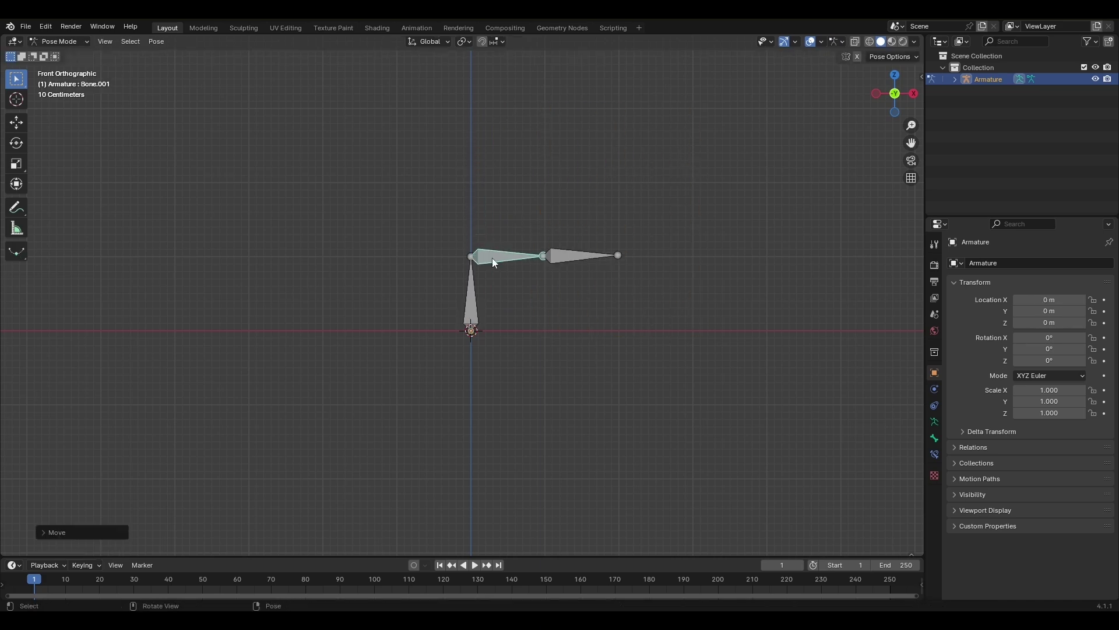
click(577, 255)
key(r)
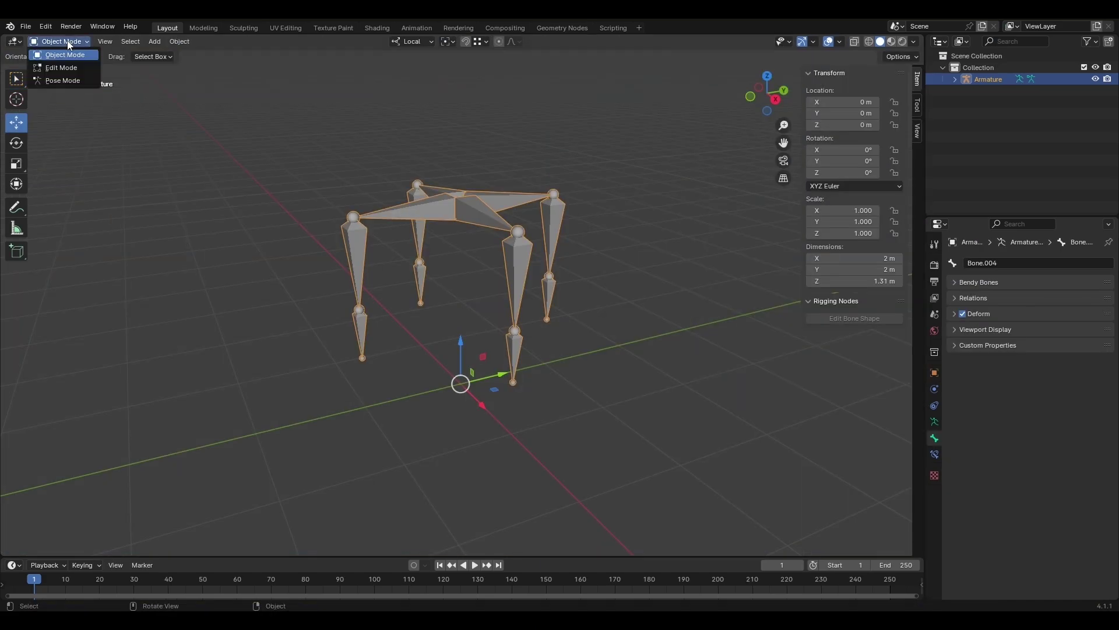
Rotate the four-legged rig's body bone in Pose Mode, then select the Luxo_JR lamp parts.
click(59, 79)
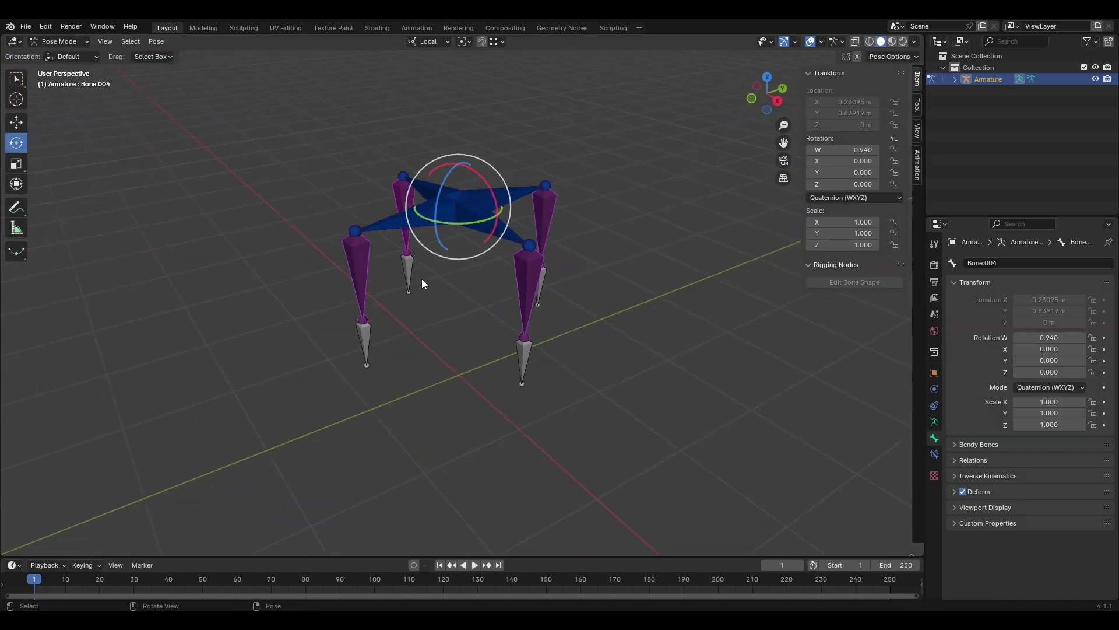
drag(422, 279, 432, 245)
middle_drag(431, 245, 396, 279)
click(59, 41)
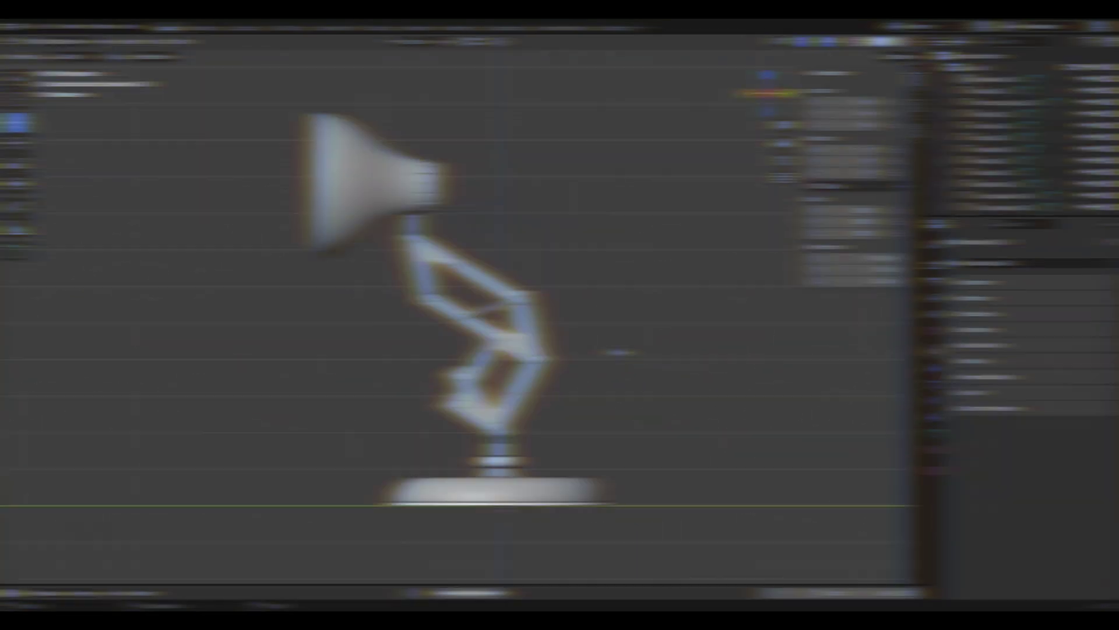
click(975, 67)
Snap the 3D cursor to the selected lamp parts and add an armature there.
key(a)
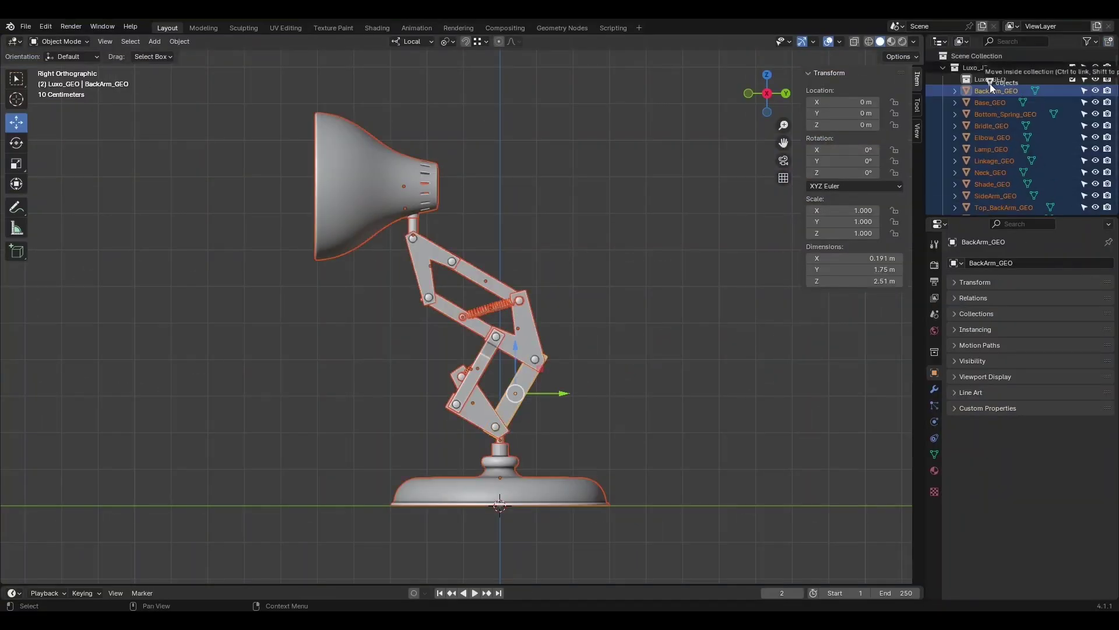
key(shift+s)
click(536, 556)
key(shift+a)
click(484, 470)
Name the new armature Luxo_Rig, rename its collection, and rename its bone in Edit Mode.
click(935, 421)
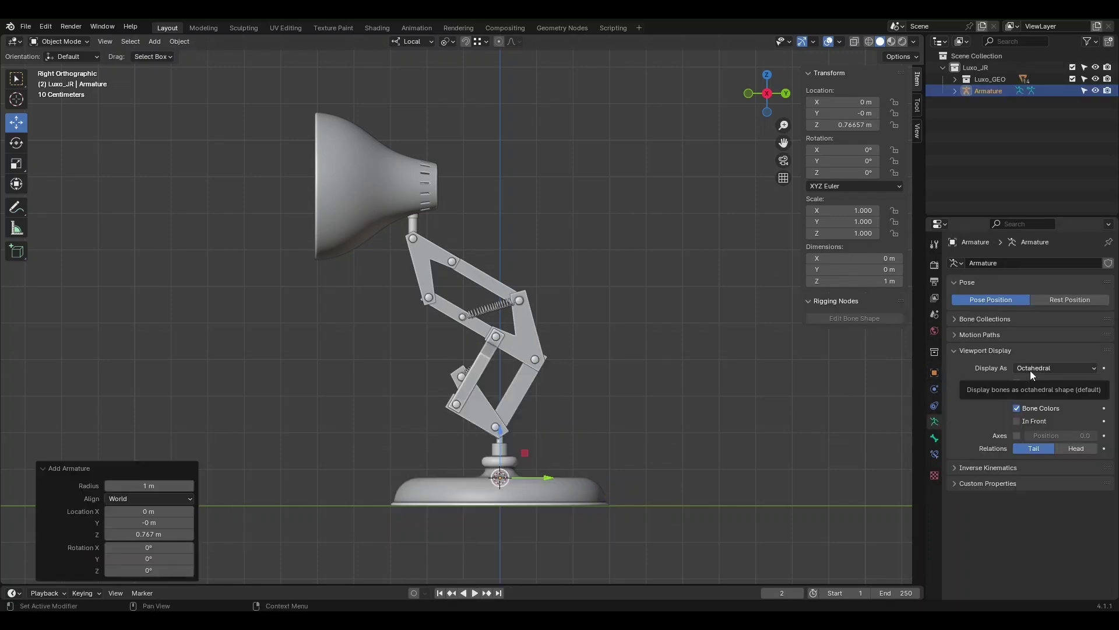
key(F2)
text(Luxo_Rig)
key(Return)
right_click(991, 113)
click(1003, 119)
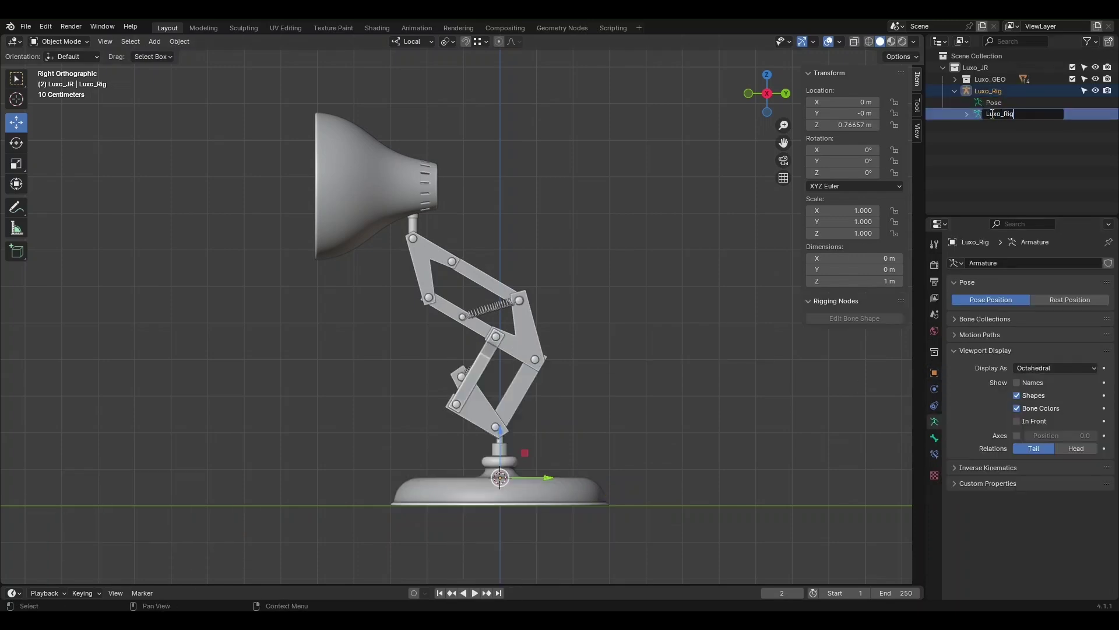
double_click(981, 125)
text(L)
key(Return)
key(Tab)
key(F2)
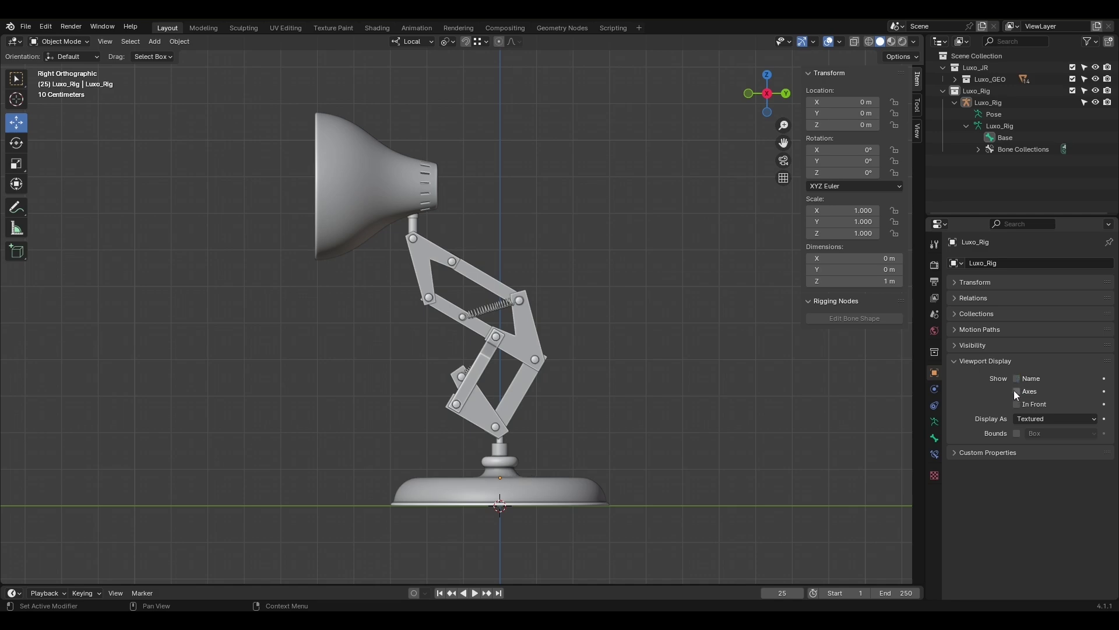
Adjust the armature's viewport overlays and try the Wire object display type.
click(1017, 404)
middle_drag(525, 349, 482, 296)
scroll(427, 247, up, 4)
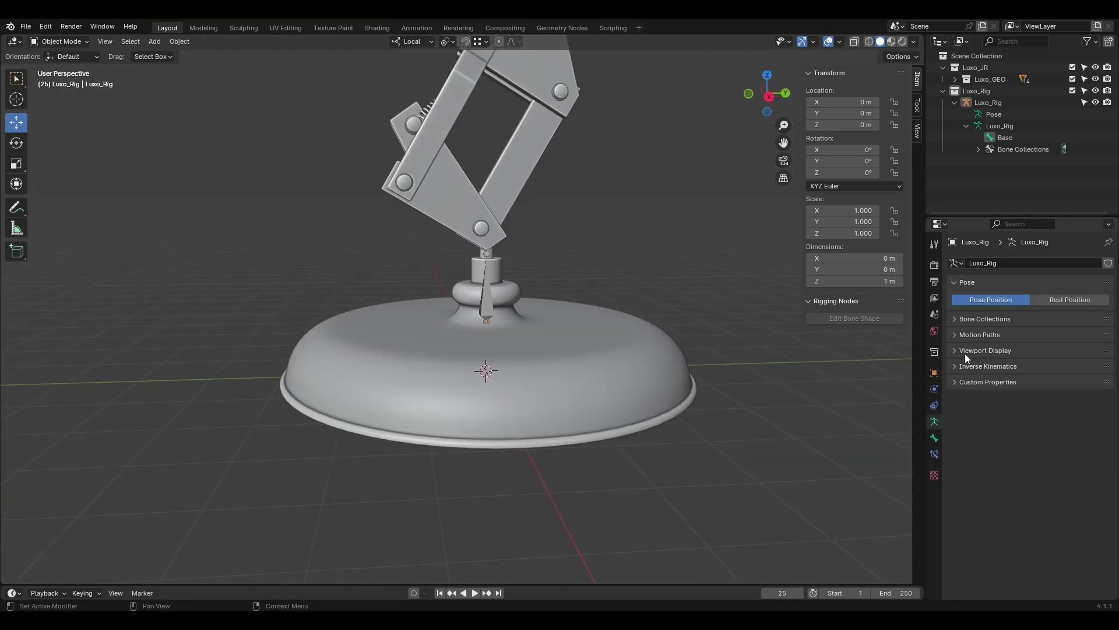
click(1032, 419)
click(1044, 445)
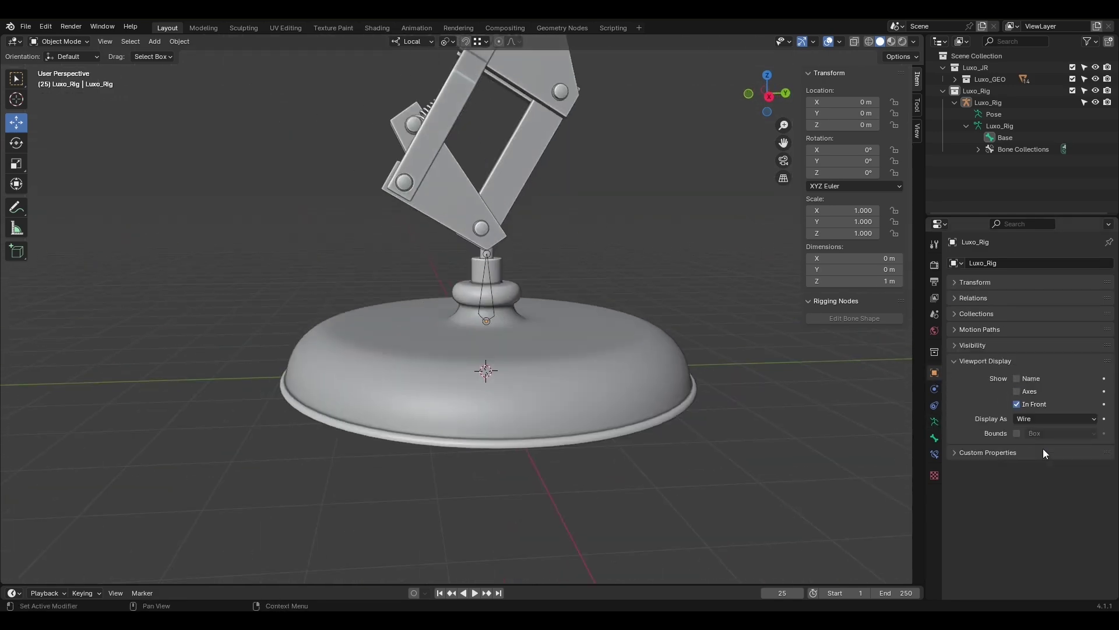
Switch the rig through Edit Mode, Pose Mode and back to Object Mode.
click(68, 42)
click(61, 68)
click(59, 42)
click(62, 81)
click(51, 44)
click(58, 55)
Keep the bones displayed as Octahedral and turn on bone Axes.
click(935, 421)
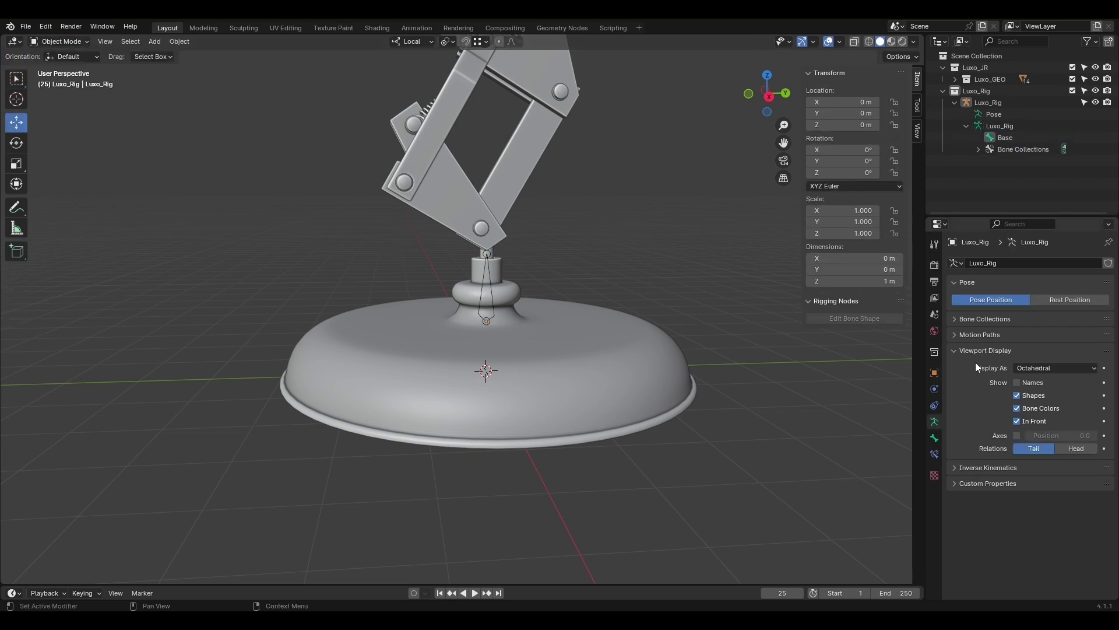
click(1065, 368)
click(1019, 382)
click(1016, 435)
drag(1034, 436, 1035, 432)
Give the Base bone the red 01 Theme Color.
click(934, 437)
click(1058, 361)
click(1050, 379)
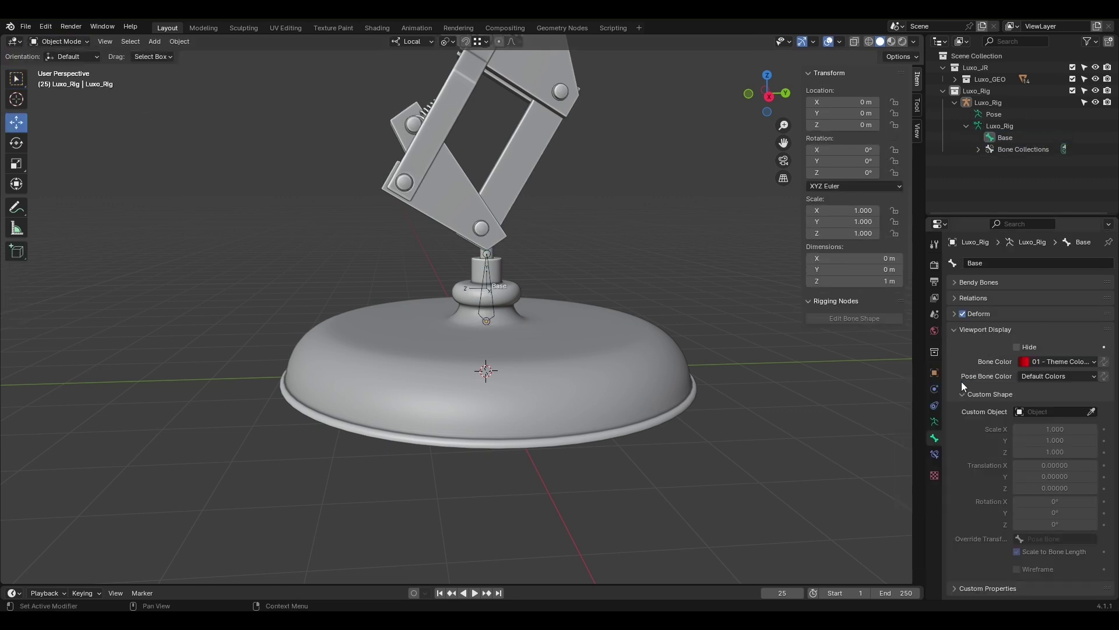
In Edit Mode, frame the Base bone and name the new bone Linkage.
key(Tab)
key(KP_Decimal)
middle_drag(408, 279, 443, 281)
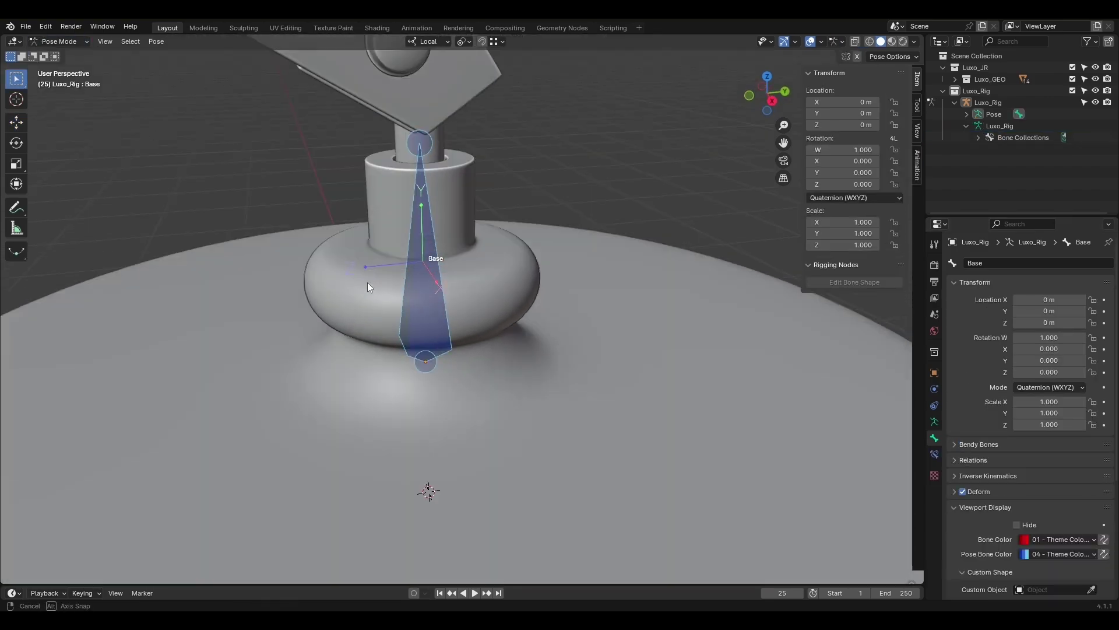
middle_drag(367, 282, 440, 278)
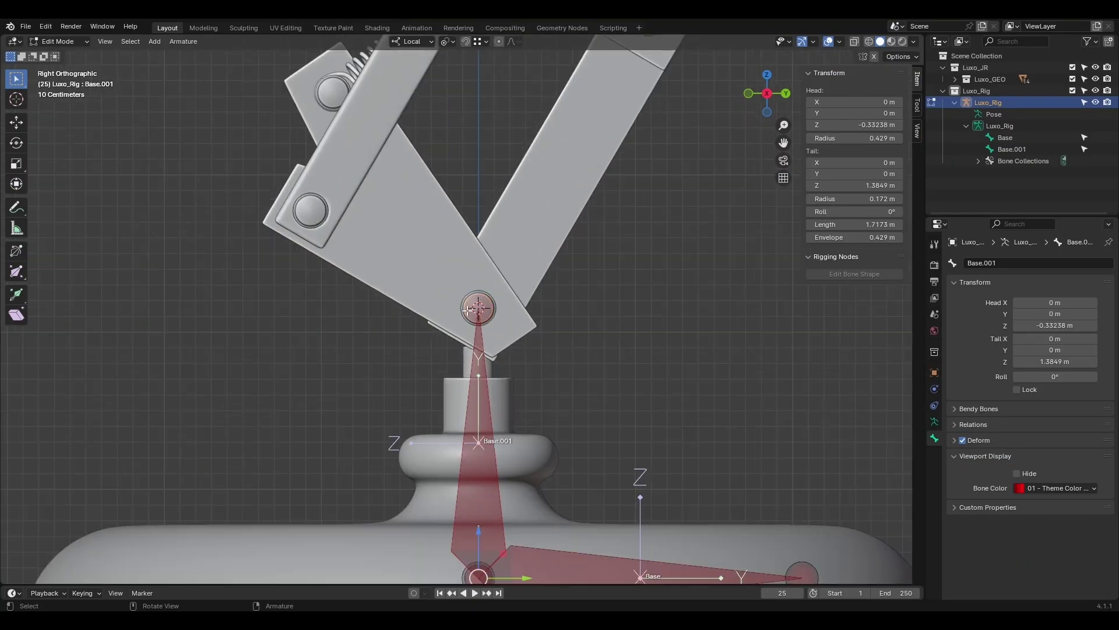
key(F2)
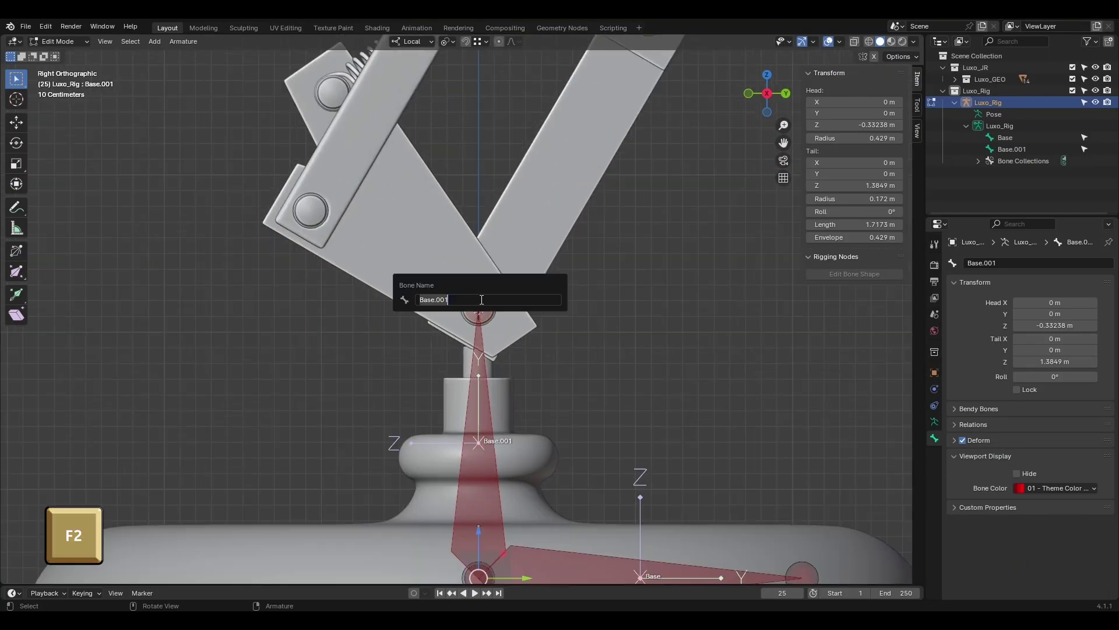
text(Linkage)
key(Return)
Extrude bones from Linkage's tip pin to pin up the lower arm linkage.
key(e)
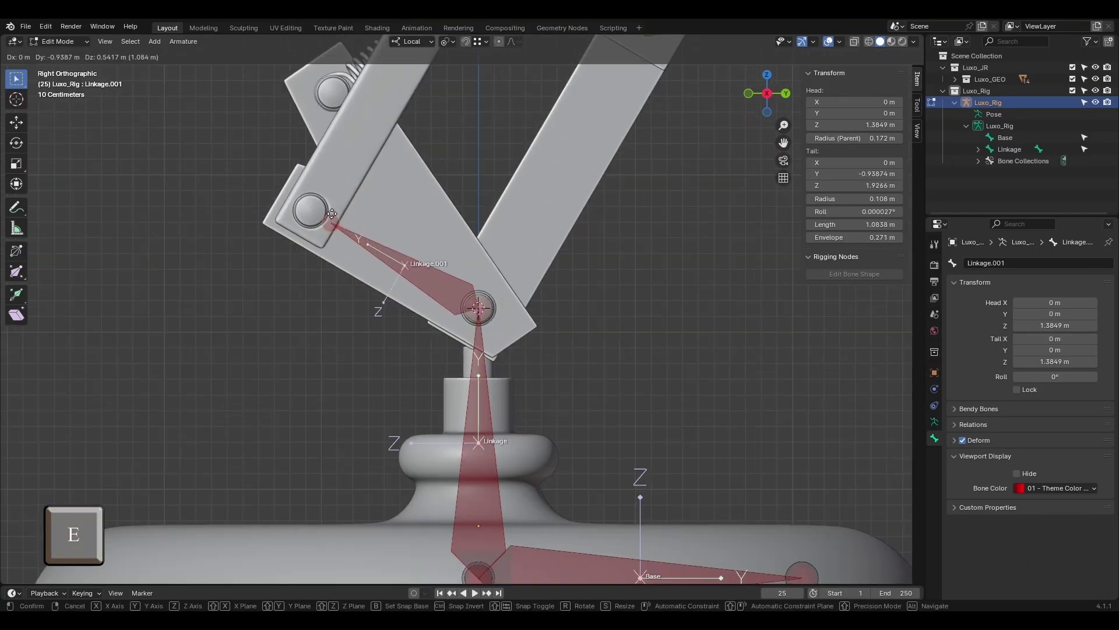
click(310, 210)
shift+middle_drag(400, 199, 359, 402)
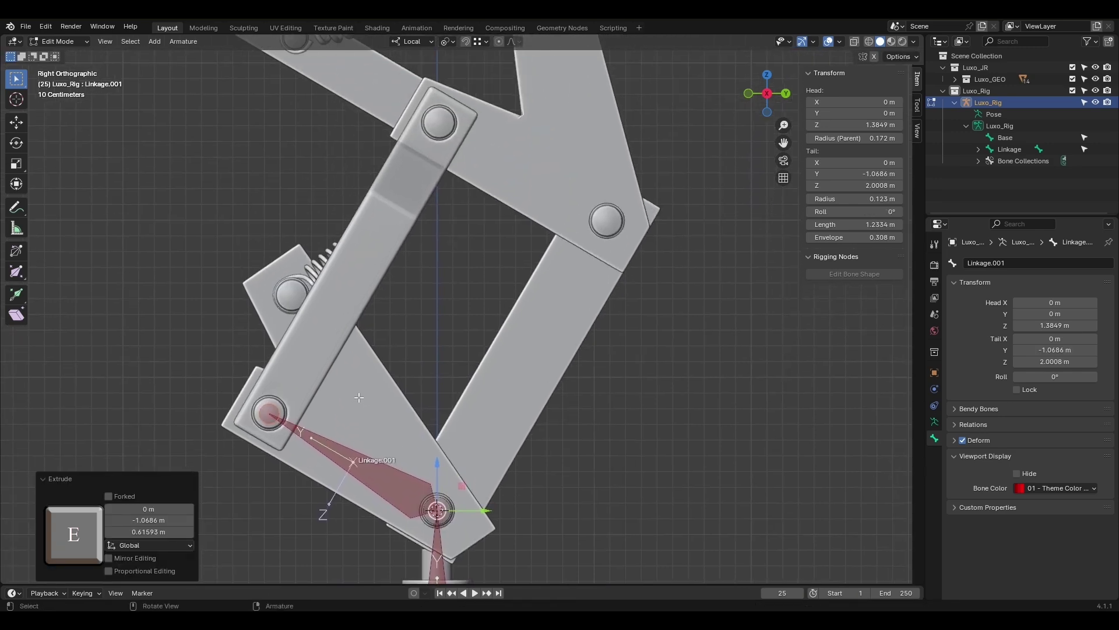
key(e)
click(393, 151)
shift+middle_drag(393, 151, 523, 362)
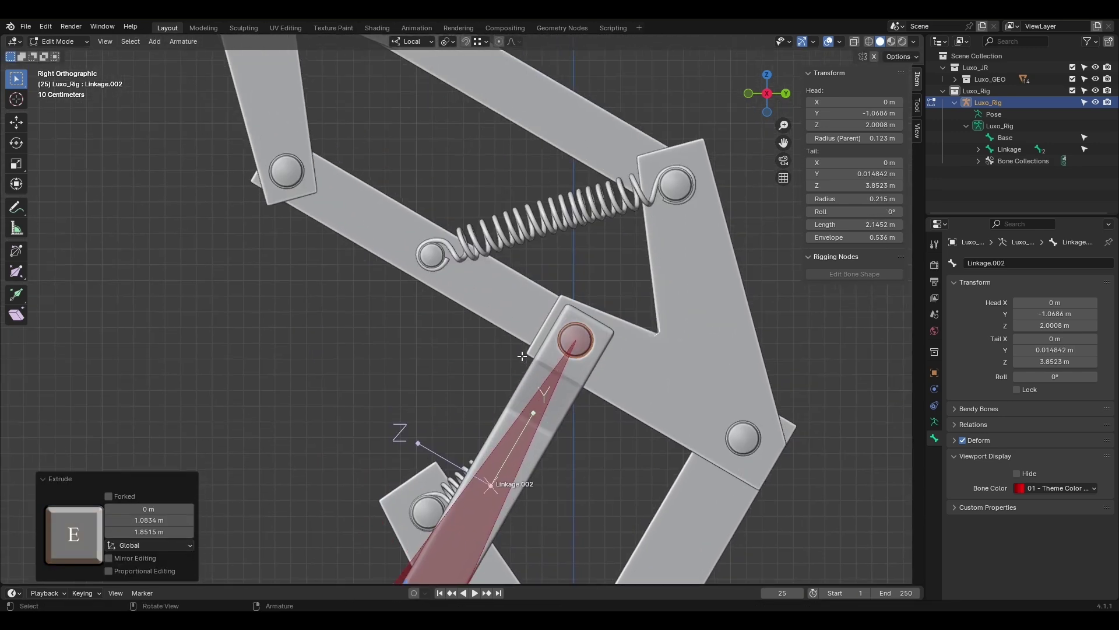
key(e)
click(278, 209)
Extrude Linkage.004 and Linkage.005 from the lower pin to the upper-right and upper-left pins.
shift+middle_drag(573, 577, 359, 333)
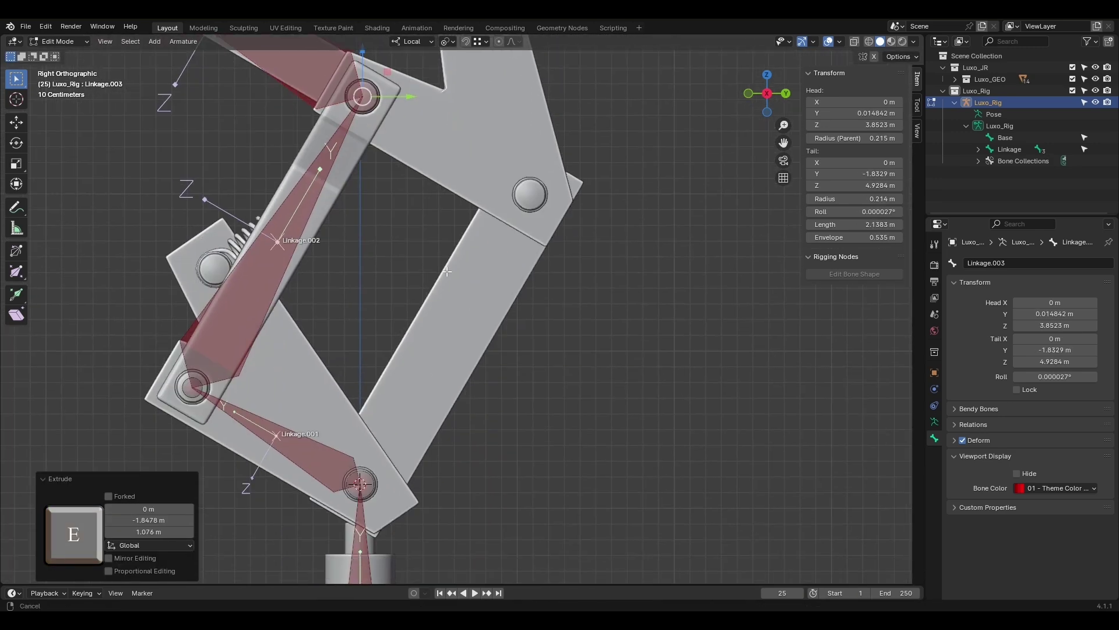
click(360, 484)
key(e)
click(535, 185)
key(e)
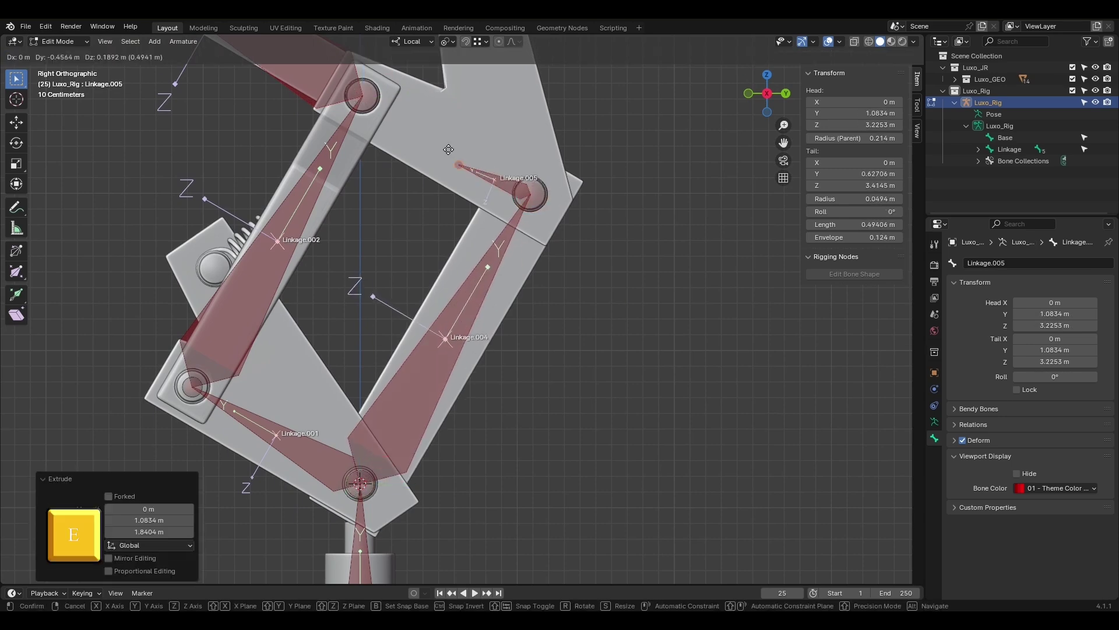
click(362, 96)
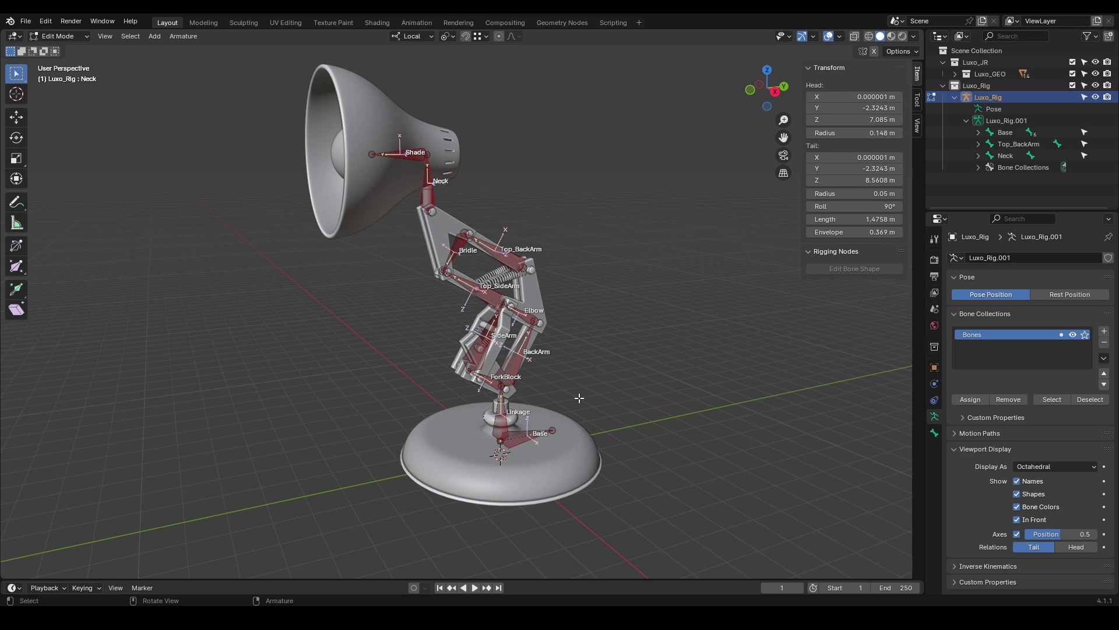
Switch to Right Orthographic view with Numpad 3 to see the finished rig side-on.
key(KP_3)
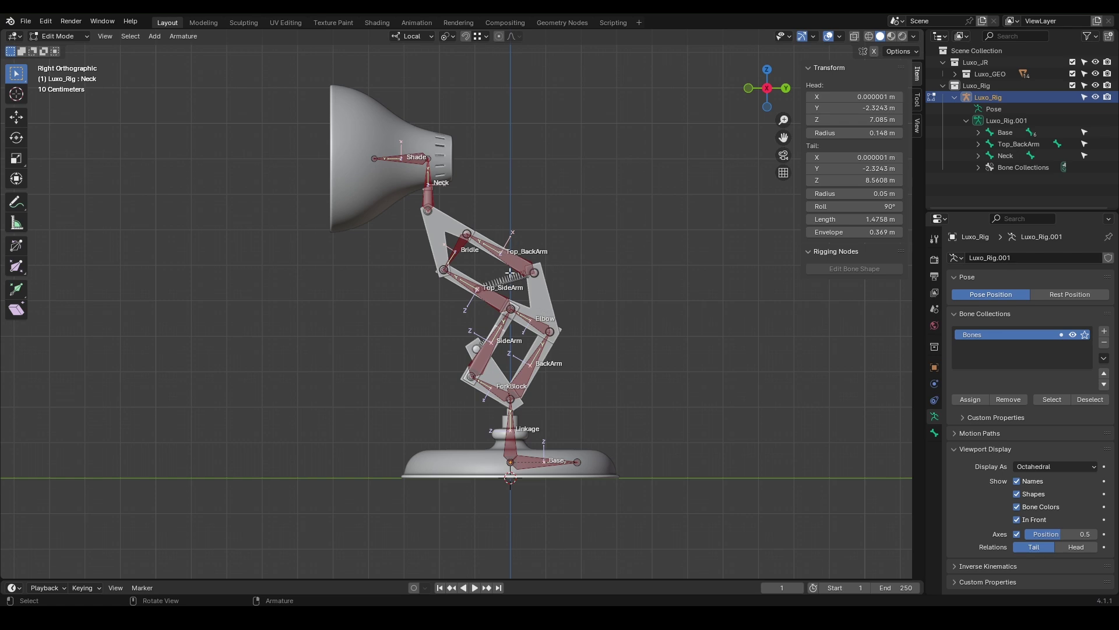
Parent Top_BackArm to Elbow with Keep Offset, then undo and try Connected instead.
click(513, 259)
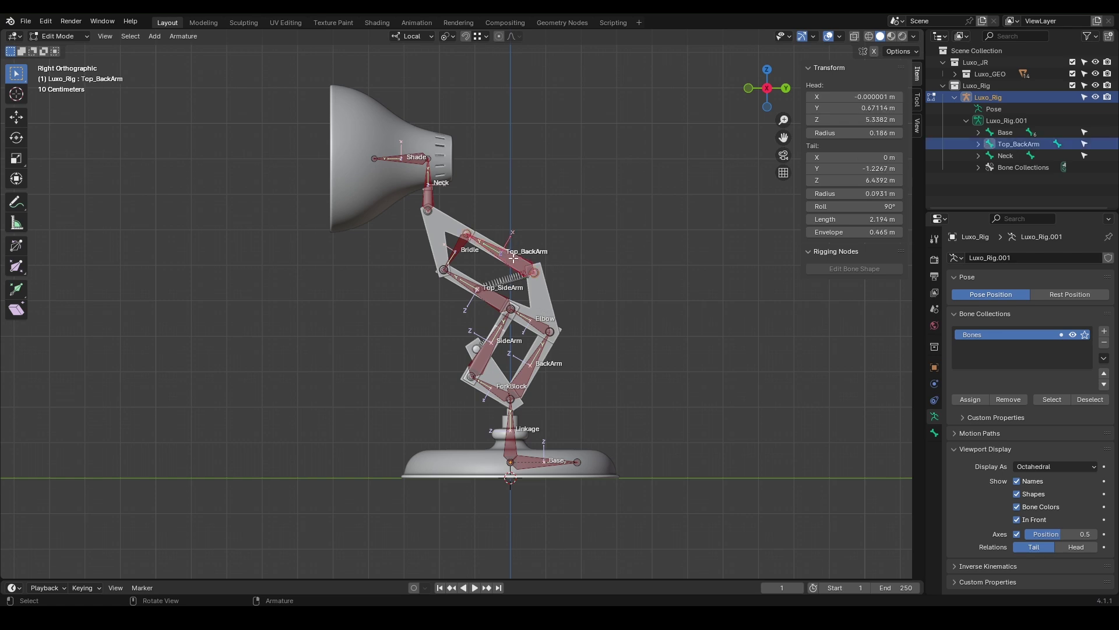
click(534, 322)
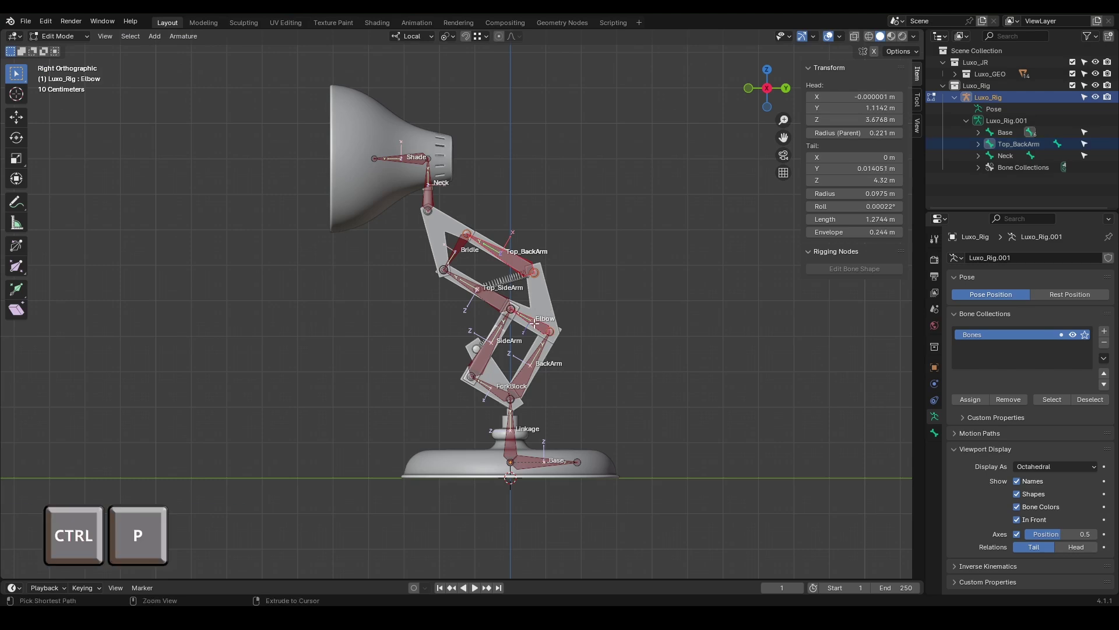
key(ctrl+p)
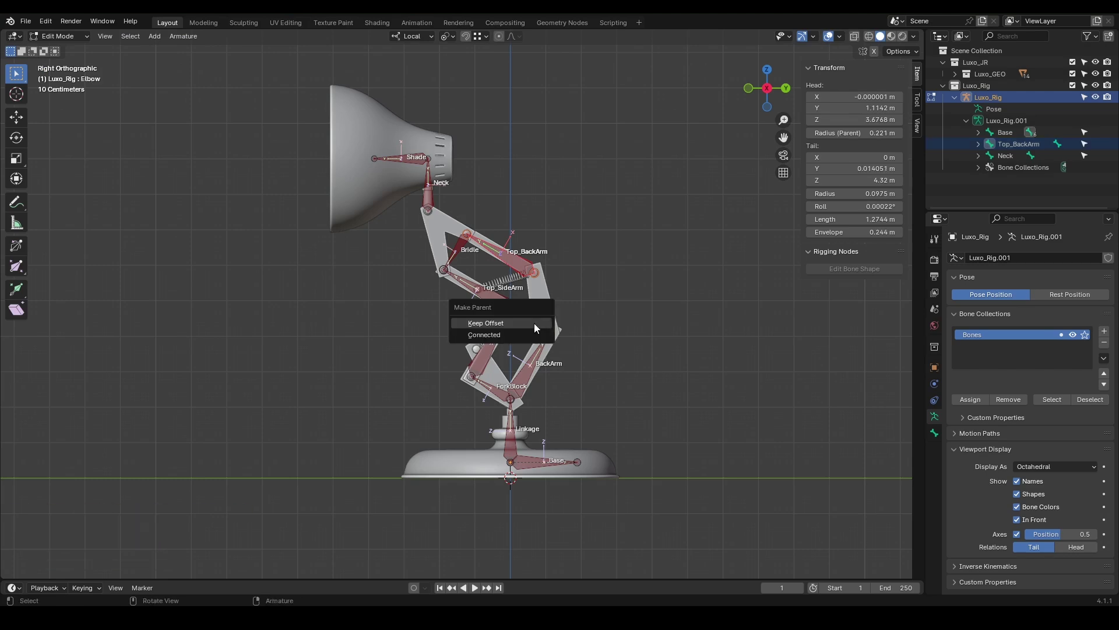
click(502, 323)
scroll(502, 323, up, 3)
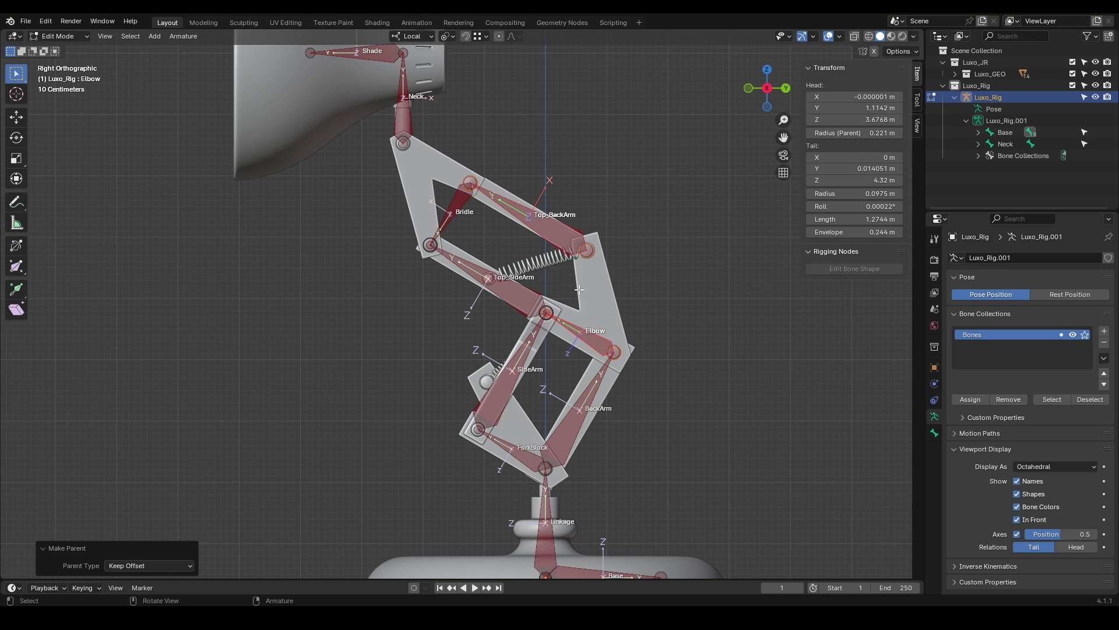
key(ctrl+z)
key(ctrl+p)
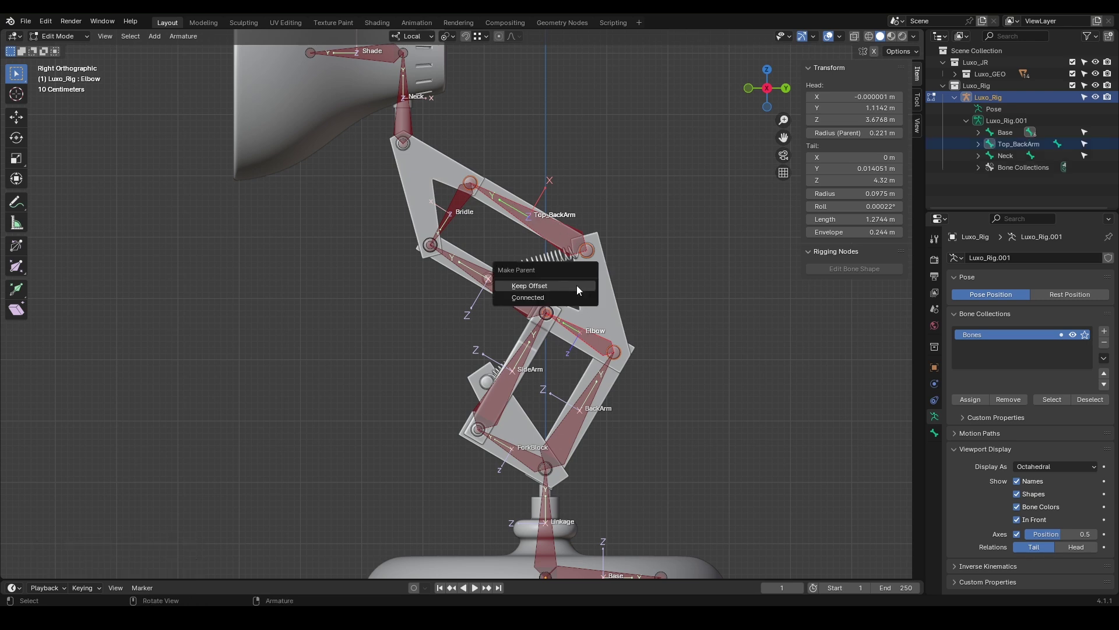
click(542, 296)
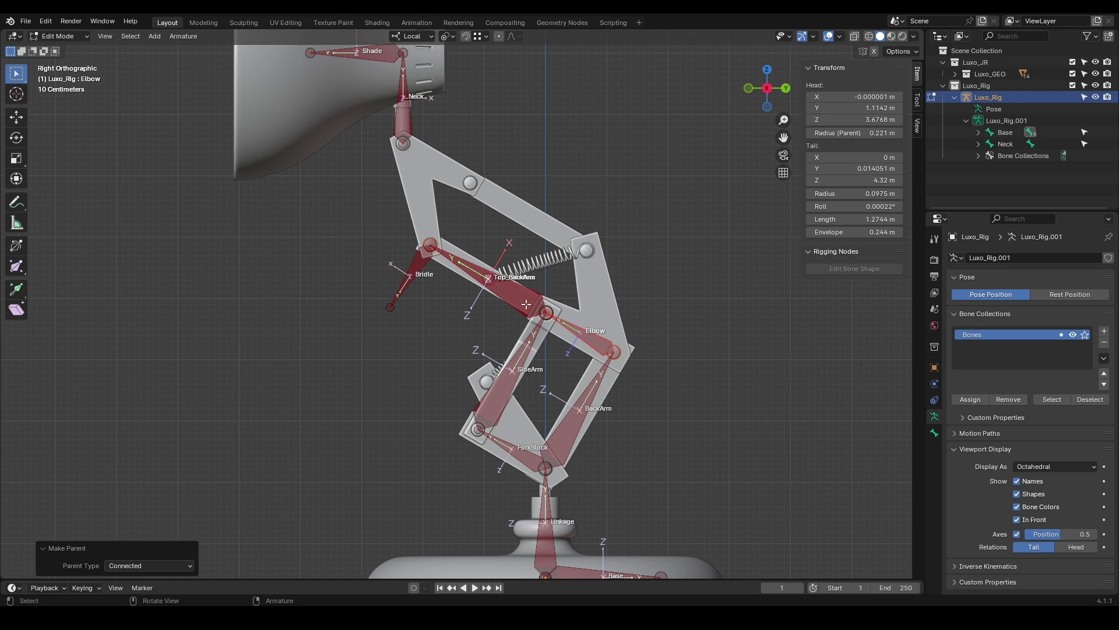
Undo the connected parenting and re-parent Top_BackArm to Elbow with Keep Offset.
key(ctrl+z)
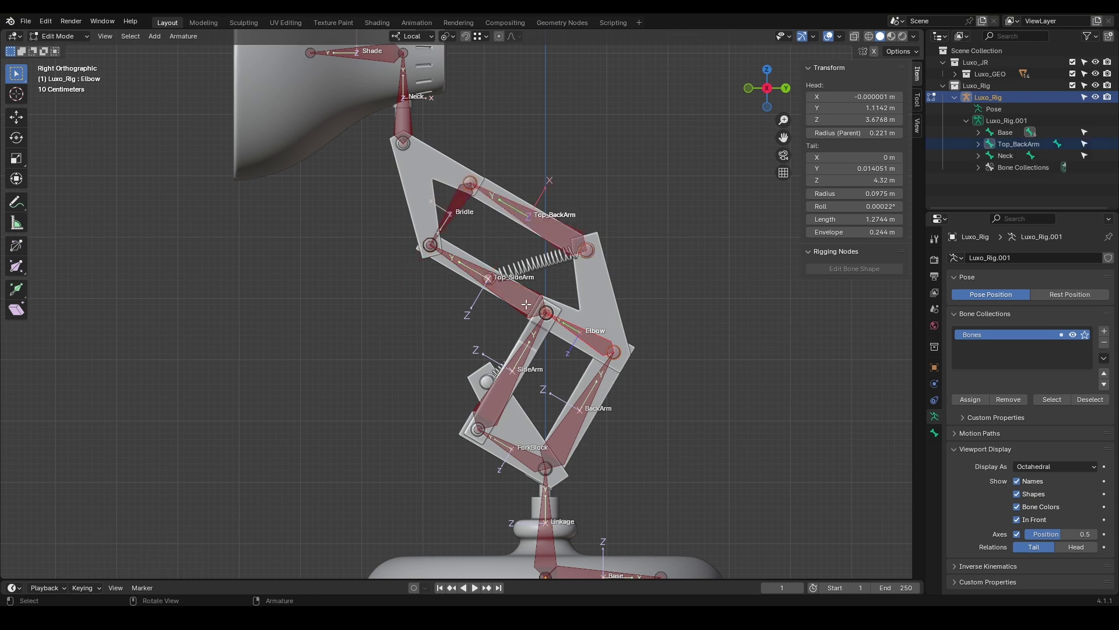
key(ctrl+p)
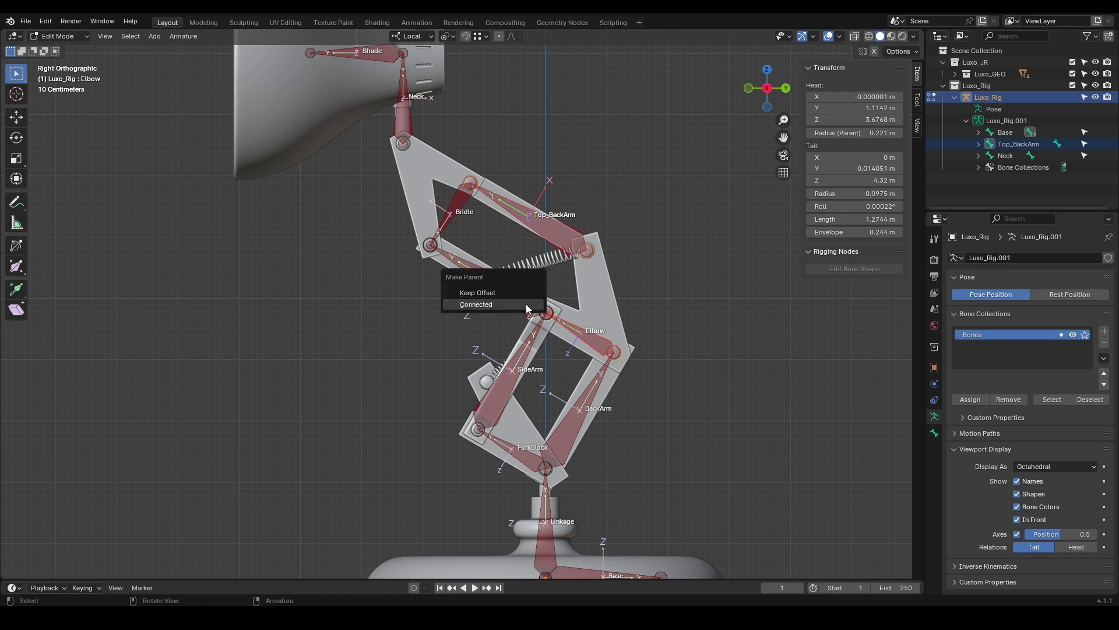
click(488, 293)
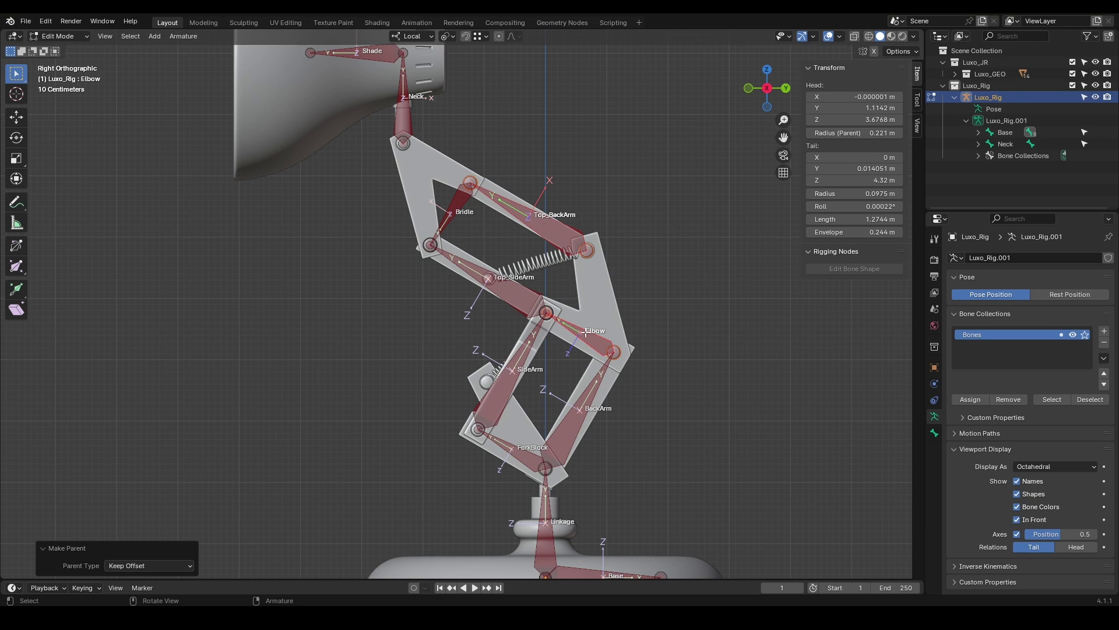
click(840, 37)
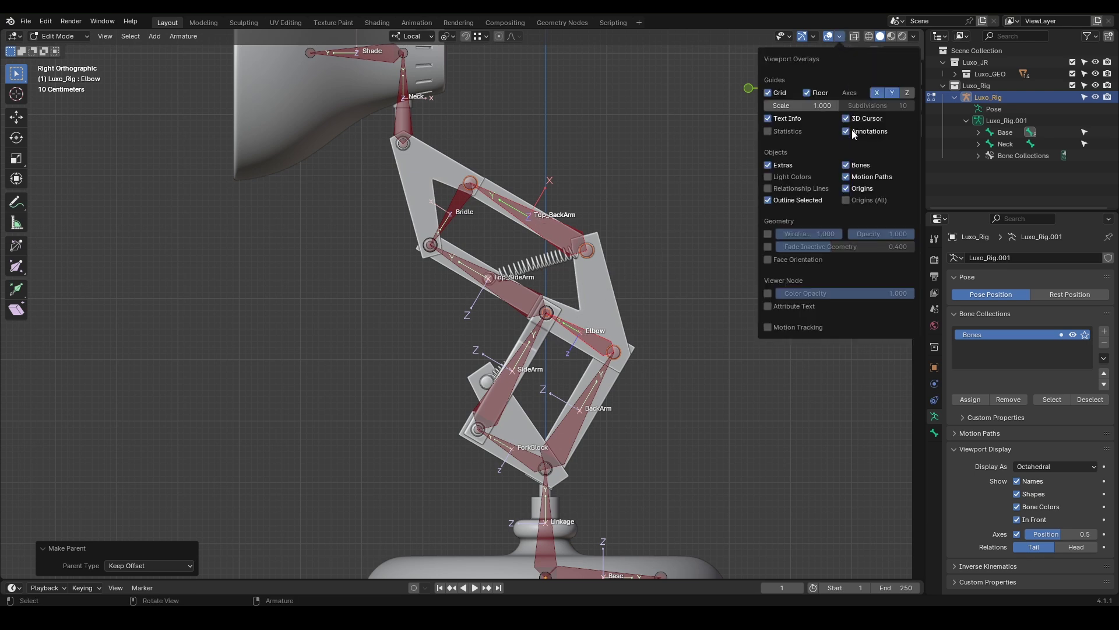
Enable Relationship Lines in the viewport overlays and zoom out over the whole lamp rig.
click(768, 188)
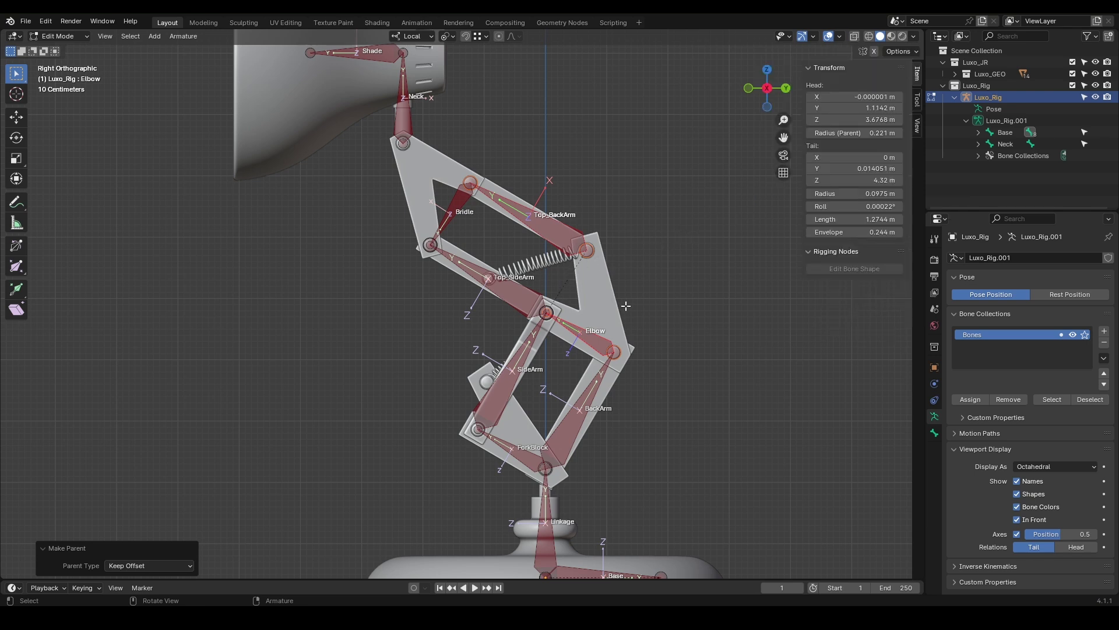
scroll(626, 308, down, 4)
In Pose Mode, test-move the Base bone and test-rotate the Elbow, cancelling both.
click(58, 36)
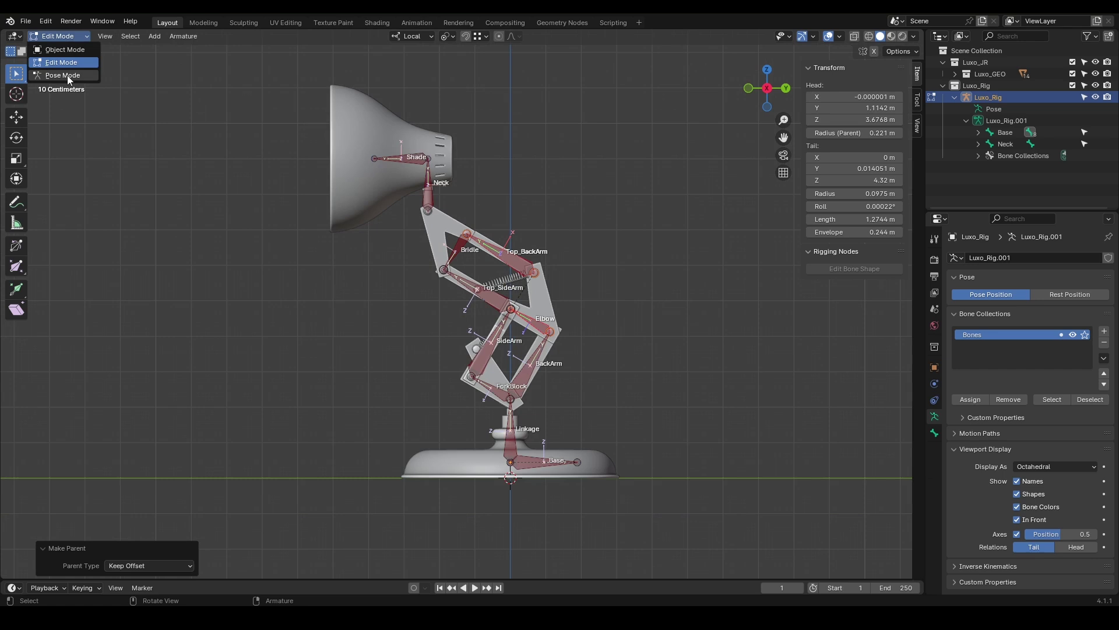
click(58, 76)
click(537, 461)
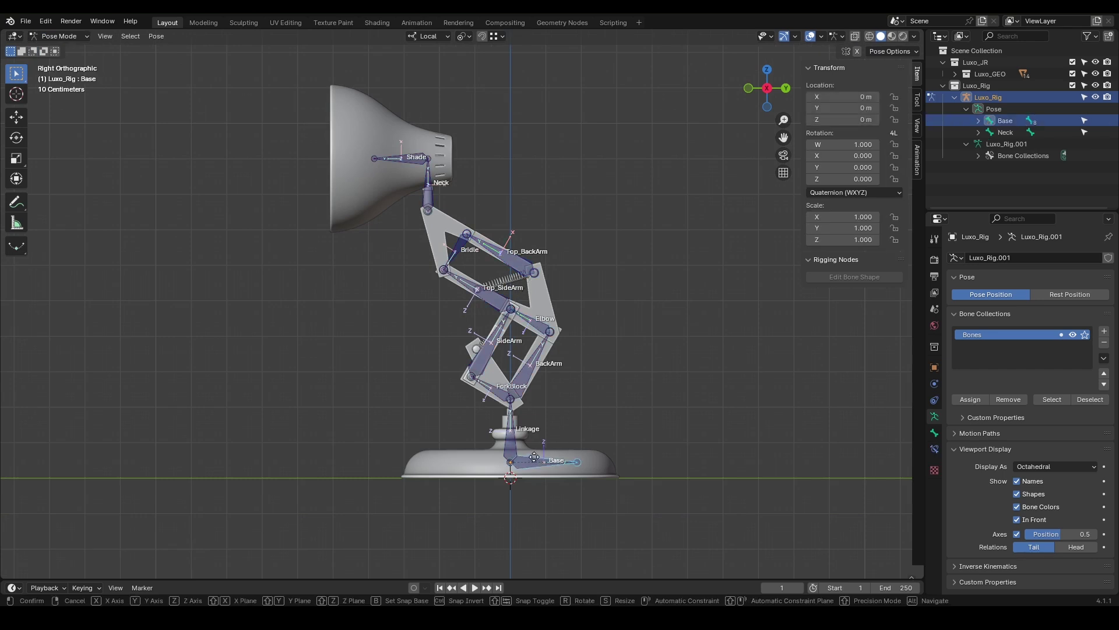
key(g)
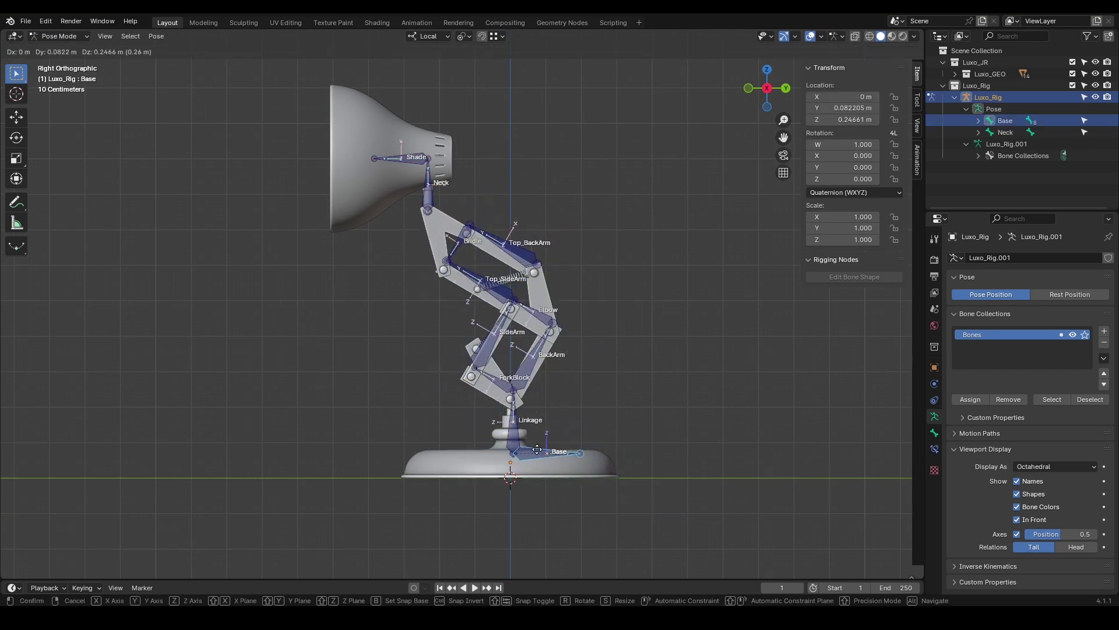
key(Escape)
click(536, 325)
key(r)
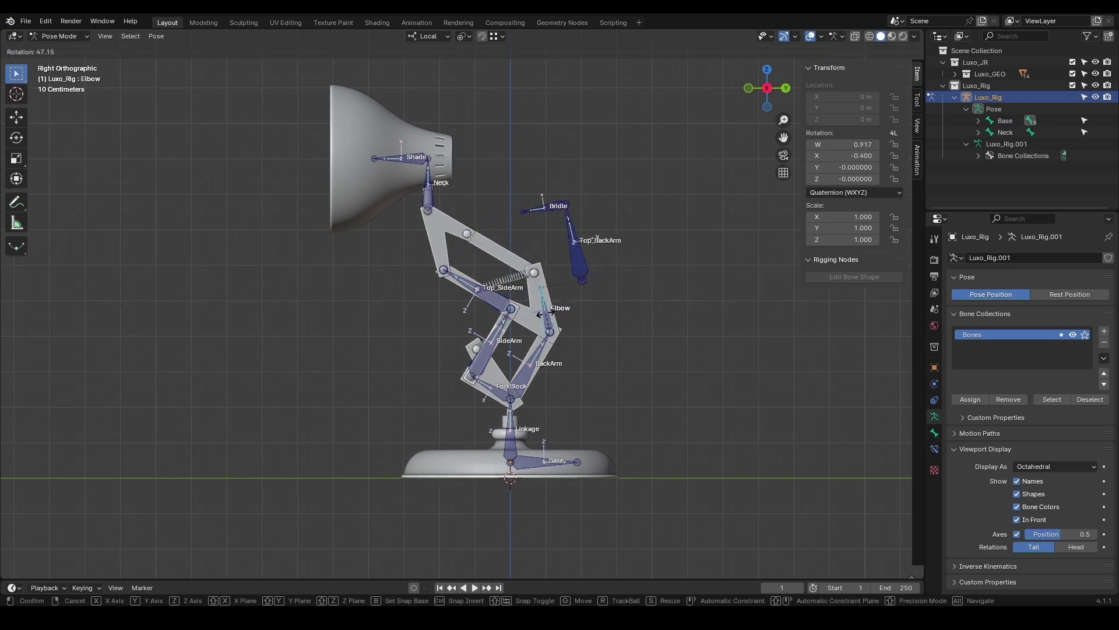
key(Escape)
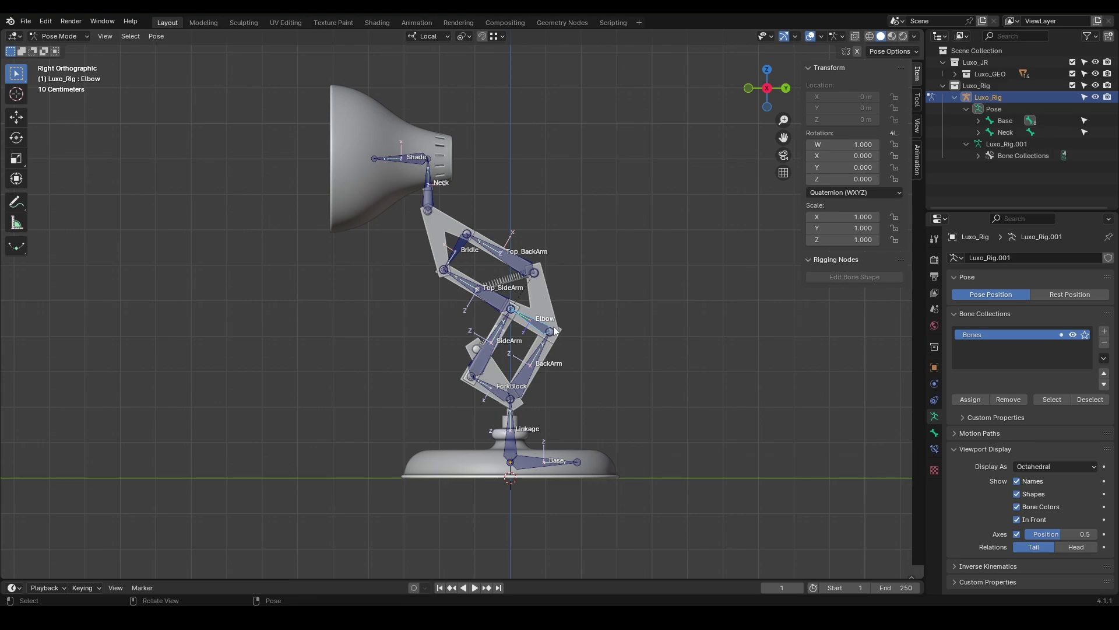
In Edit Mode, fill a new bone between the Elbow and Top_BackArm joints.
key(Tab)
scroll(536, 274, up, 4)
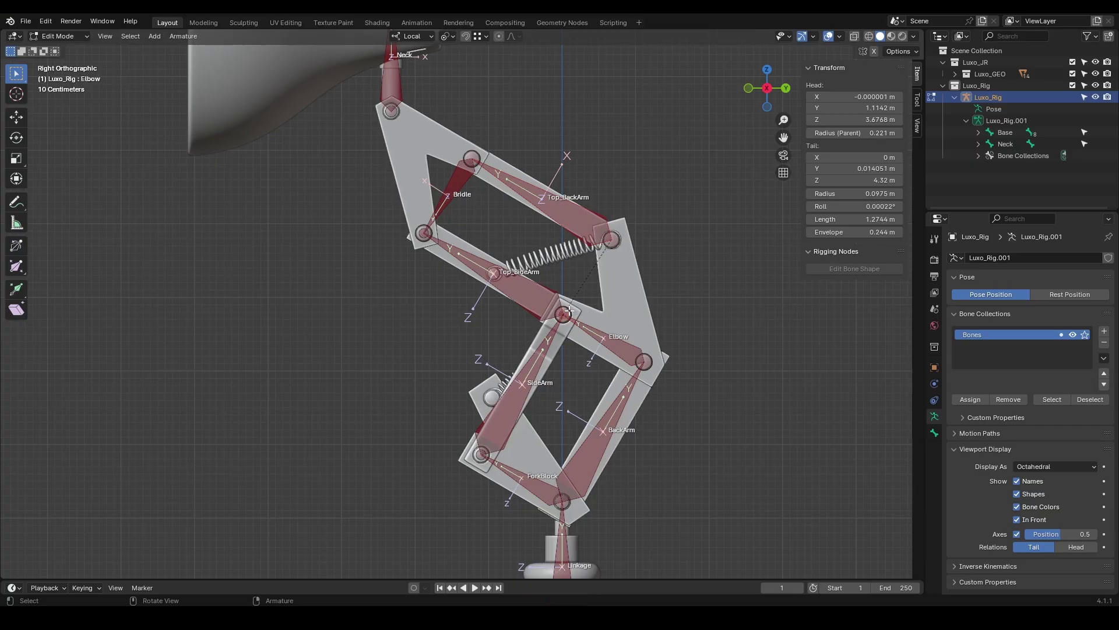
key(f)
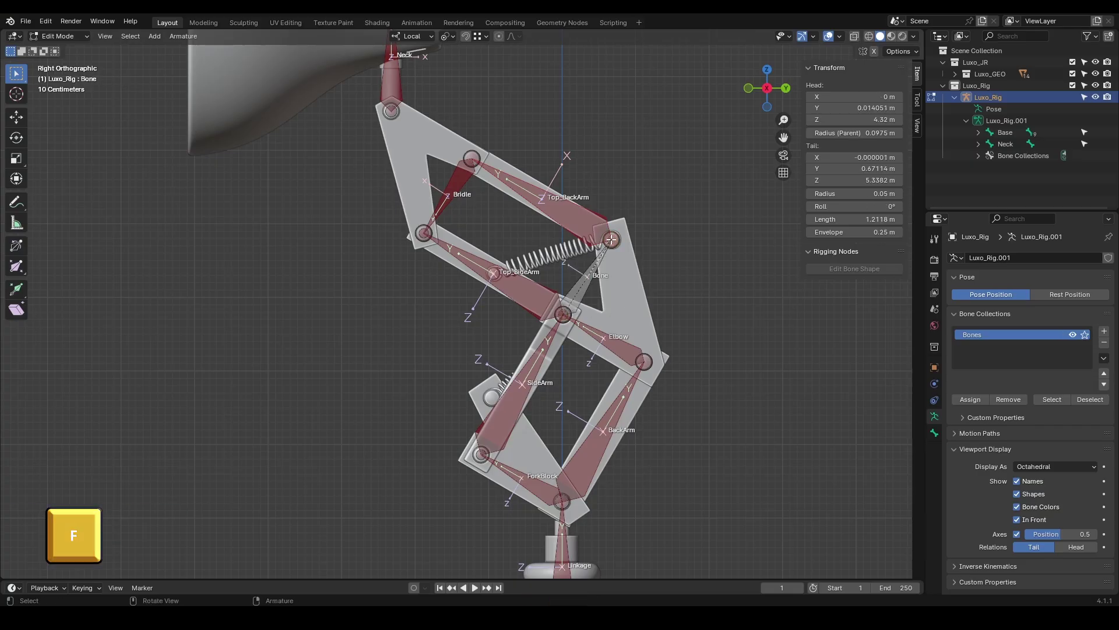
click(183, 36)
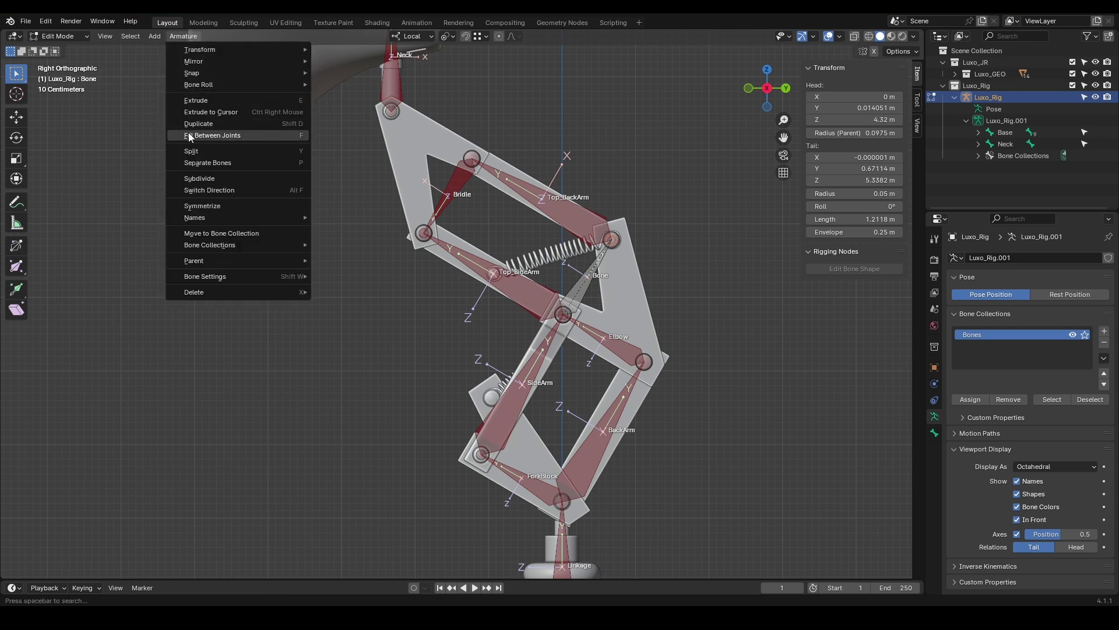
click(224, 140)
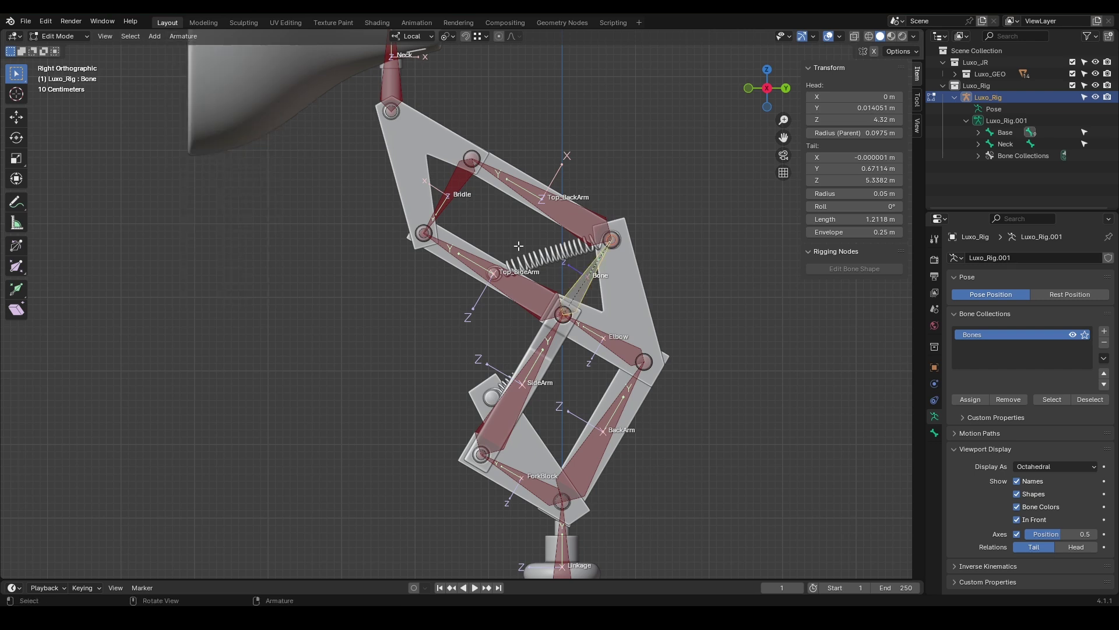
Subdivide the new bone with 1 cut into Bone and Bone.001.
click(181, 38)
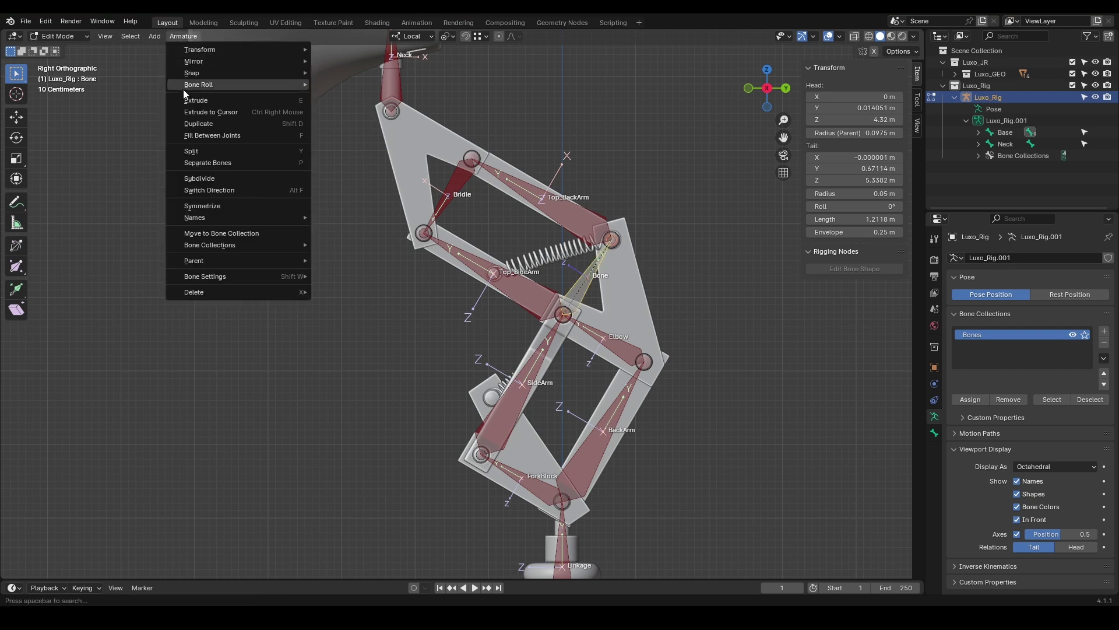
click(198, 180)
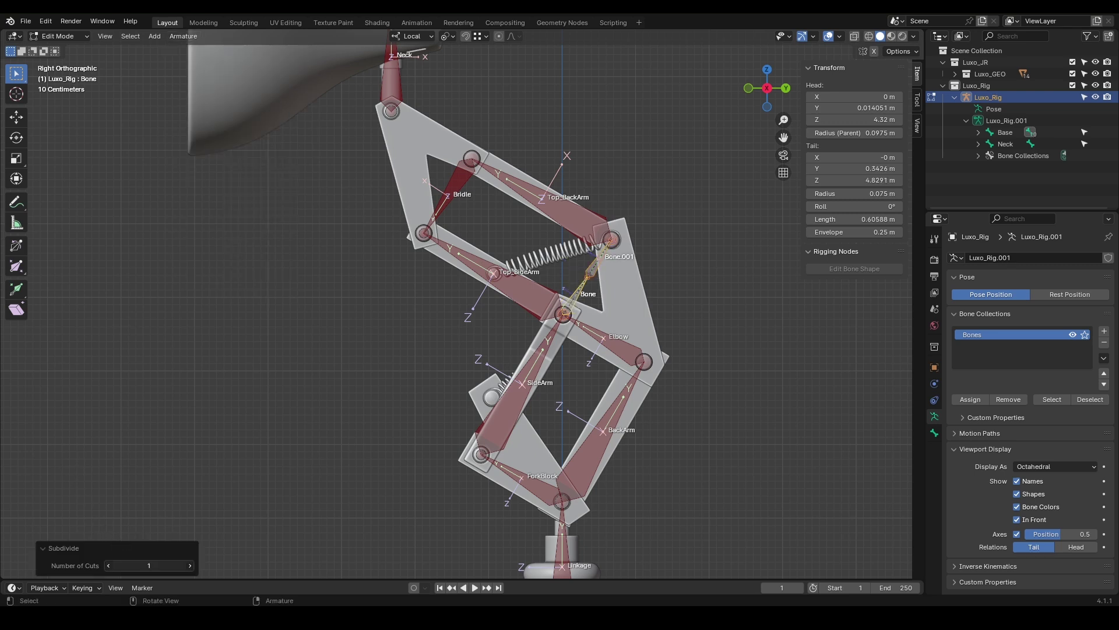
mouse_move(149, 565)
mouse_down()
mouse_move(172, 565)
mouse_move(149, 565)
mouse_up()
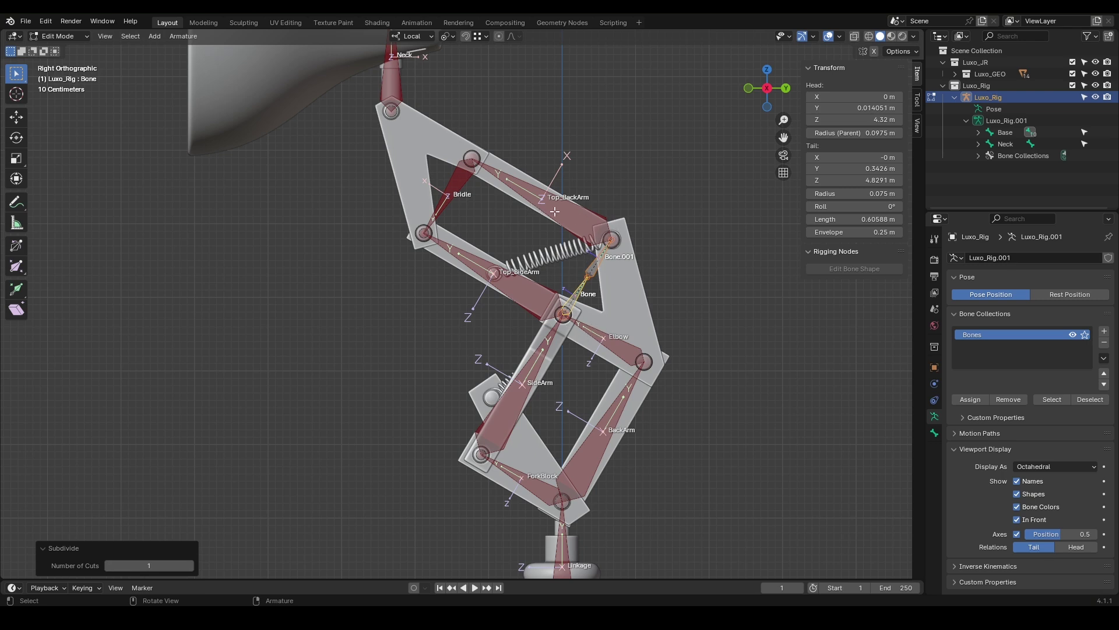
Parent Top_BackArm to Bone.001 with Keep Offset.
click(600, 227)
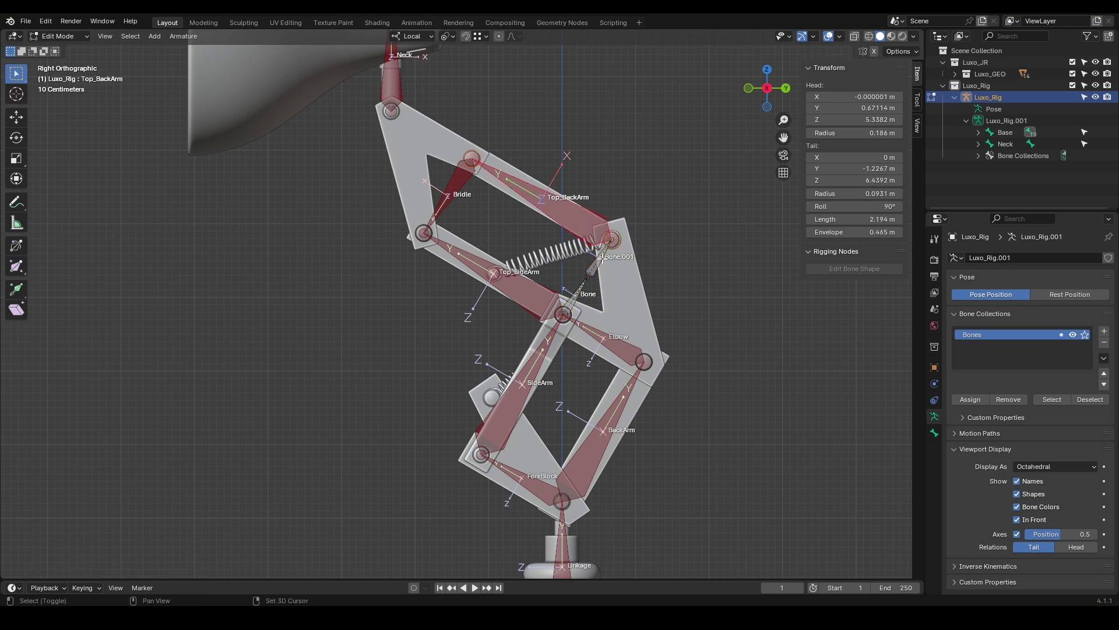
shift+click(603, 257)
key(ctrl+p)
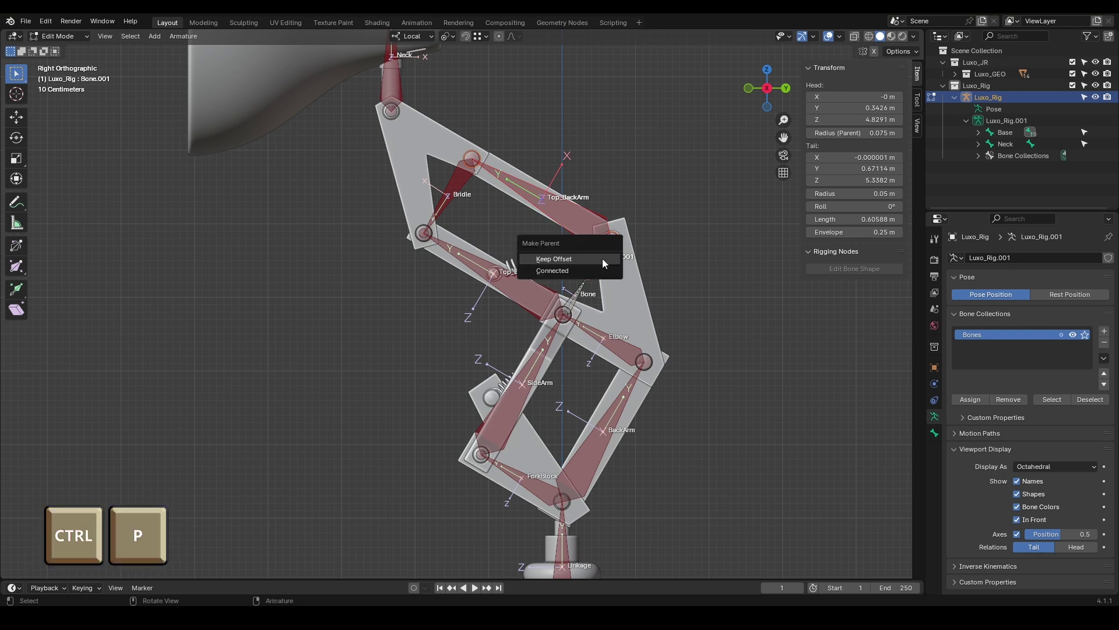
click(603, 258)
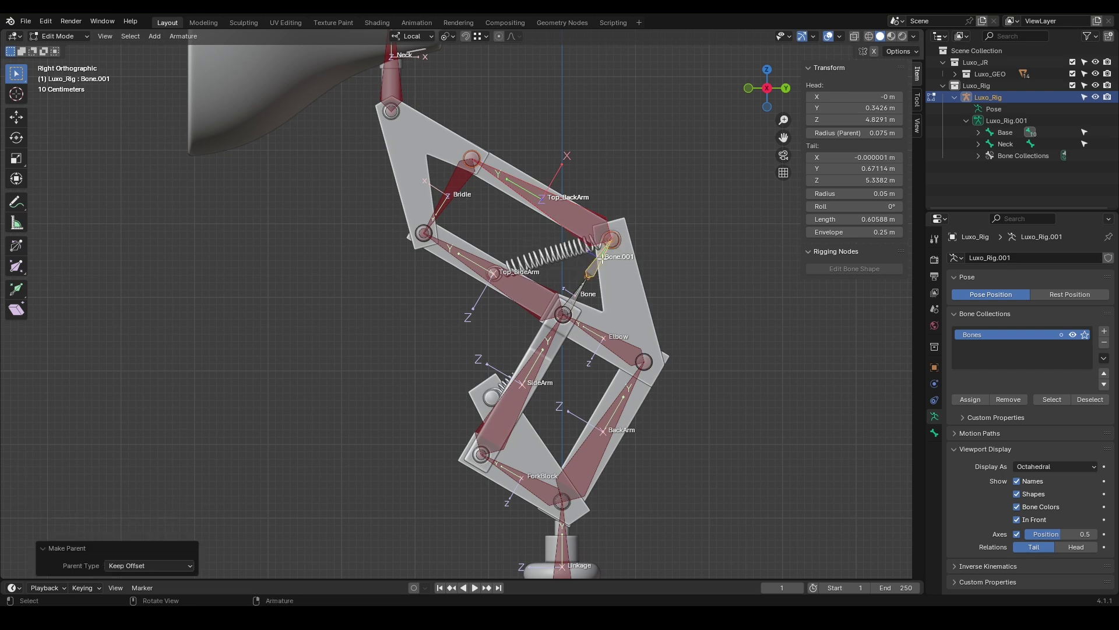
Open the right-click Armature context menu and dismiss it.
right_click(677, 278)
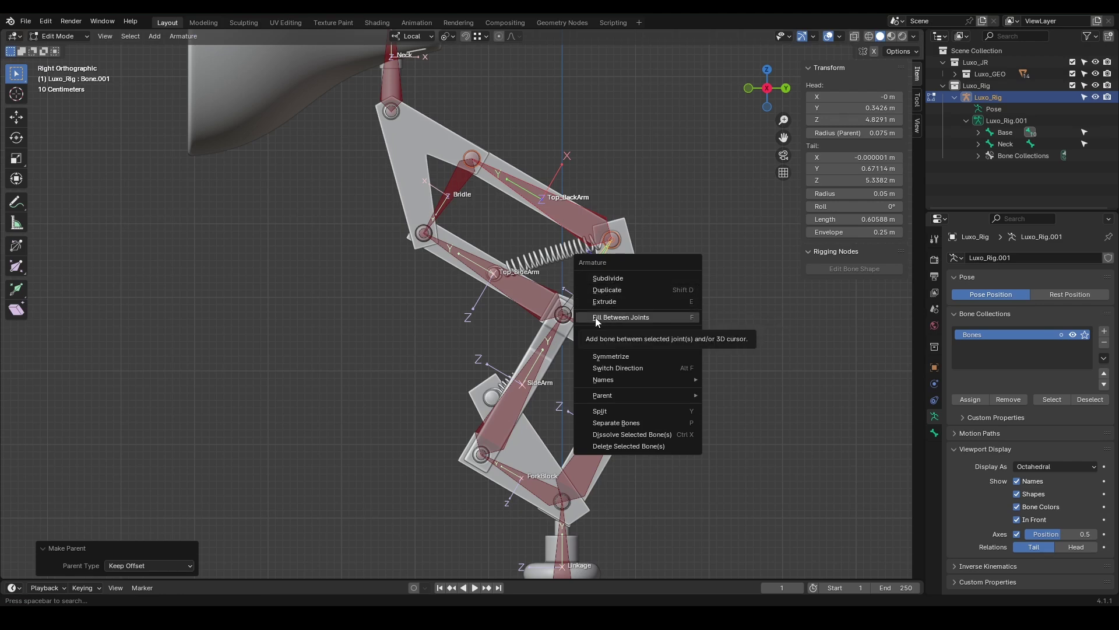
mouse_move(602, 398)
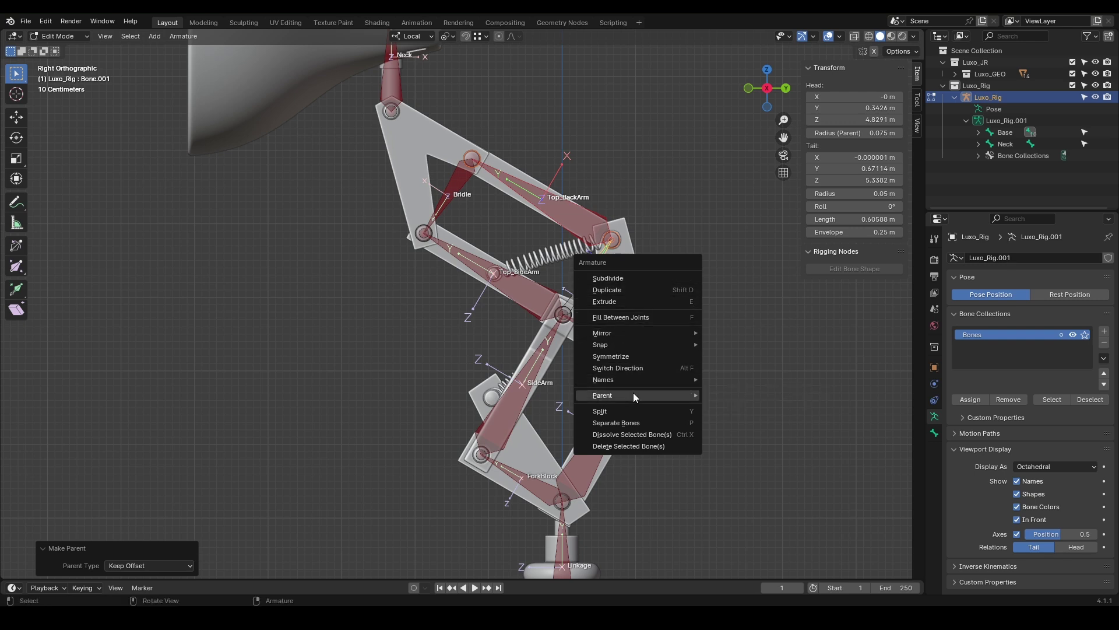
key(Escape)
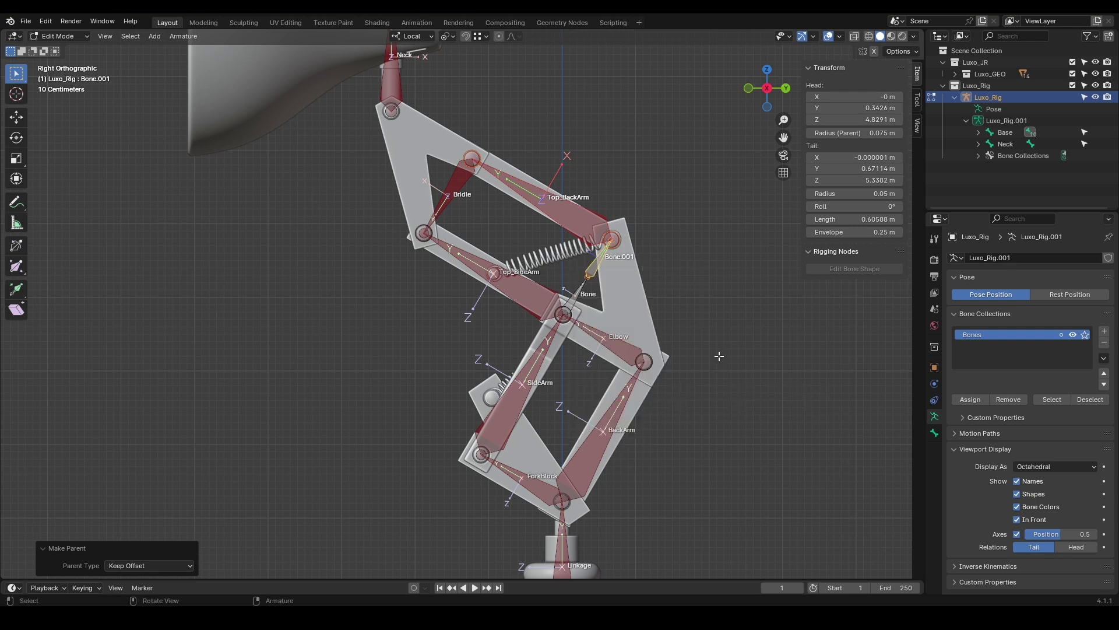
Dissolve the filler bones Bone.001 and Bone with Ctrl+X.
key(ctrl+x)
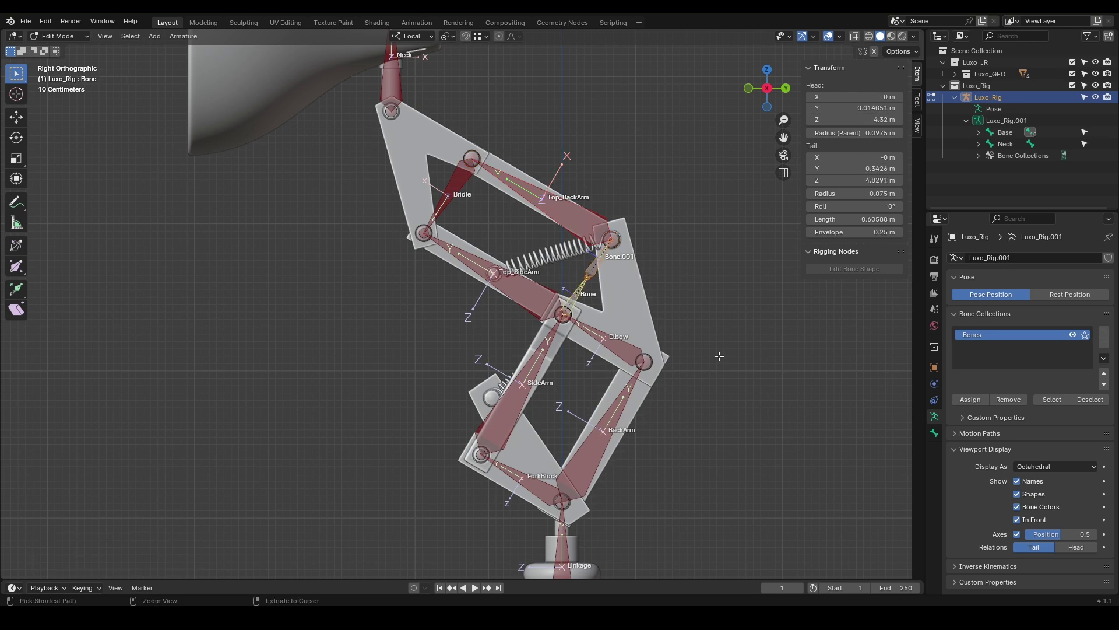
key(ctrl+x)
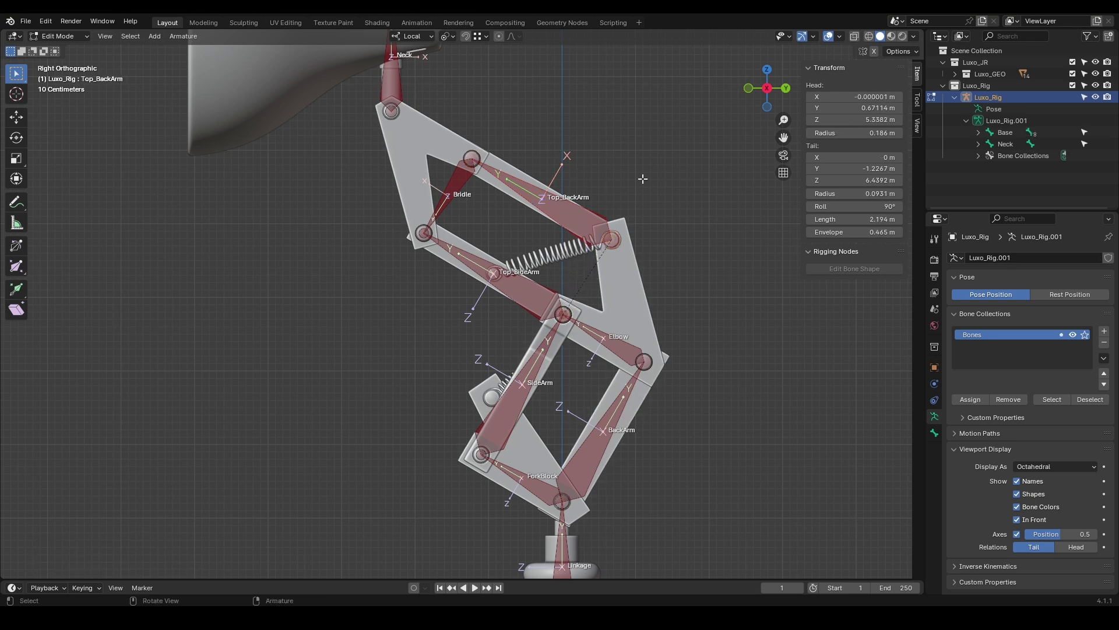
shift+middle_drag(537, 135, 610, 288)
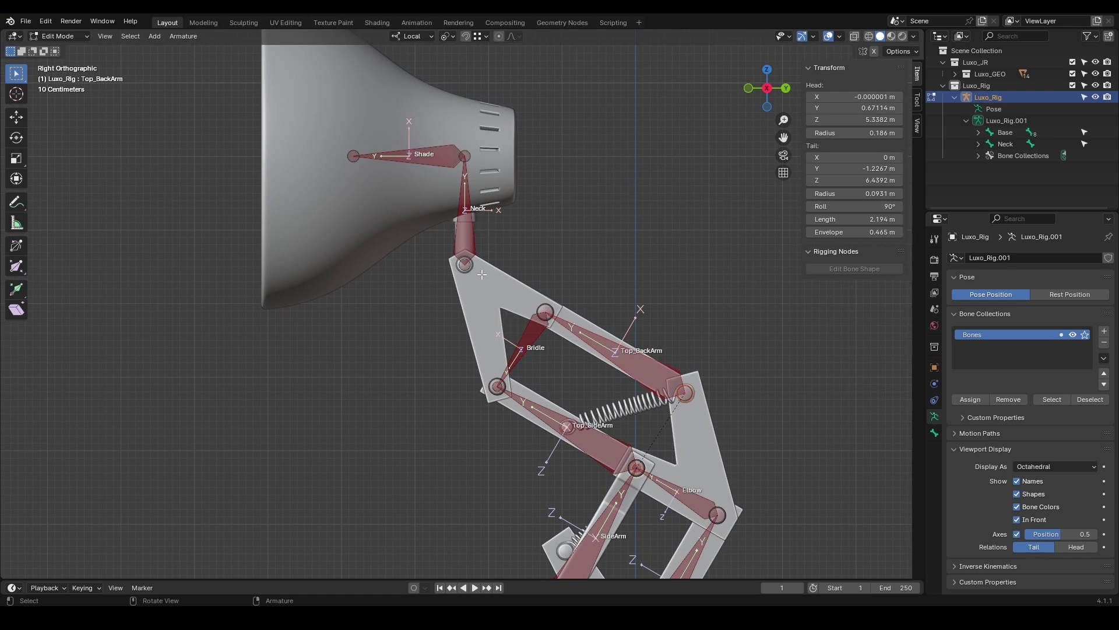
Parent the Neck bone to Bridle with Keep Offset and zoom out over the rig.
click(467, 257)
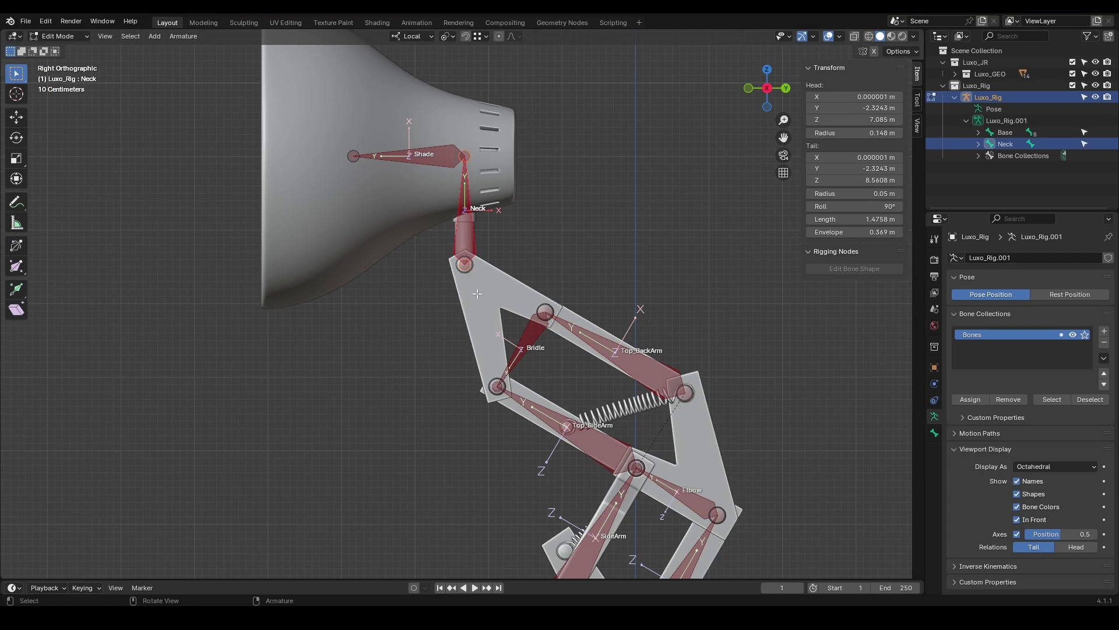
shift+click(517, 351)
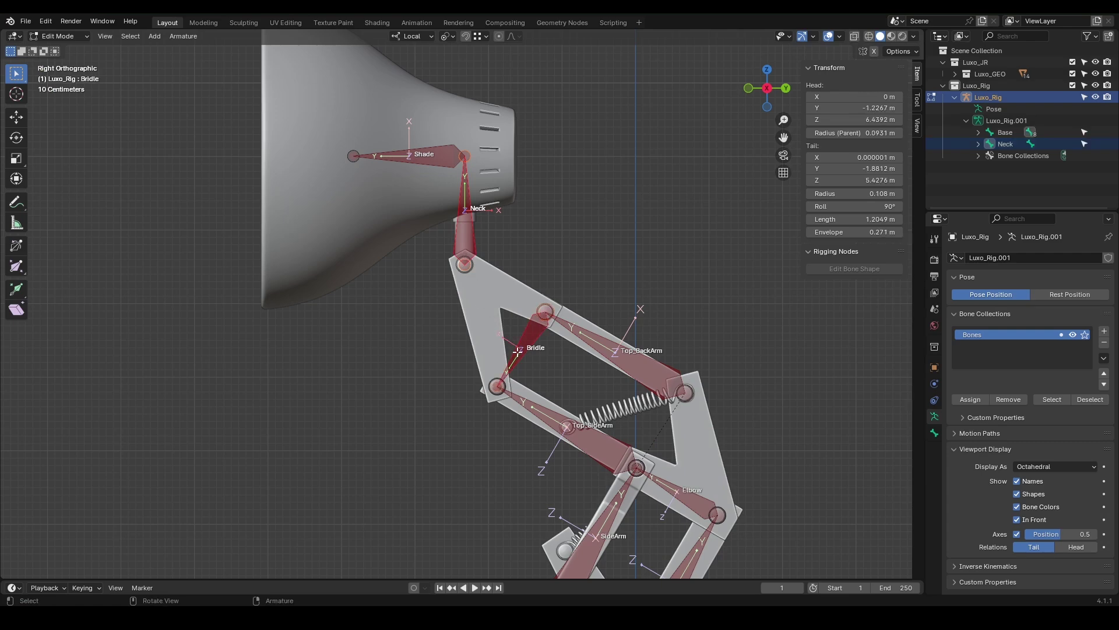
key(ctrl+p)
click(518, 354)
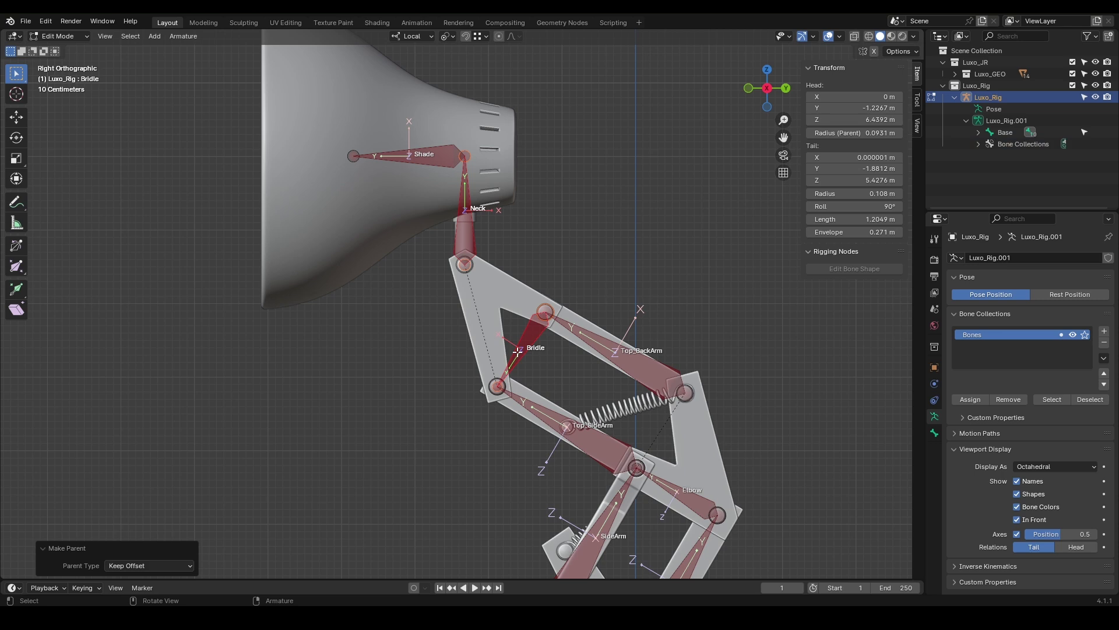
scroll(517, 351, down, 3)
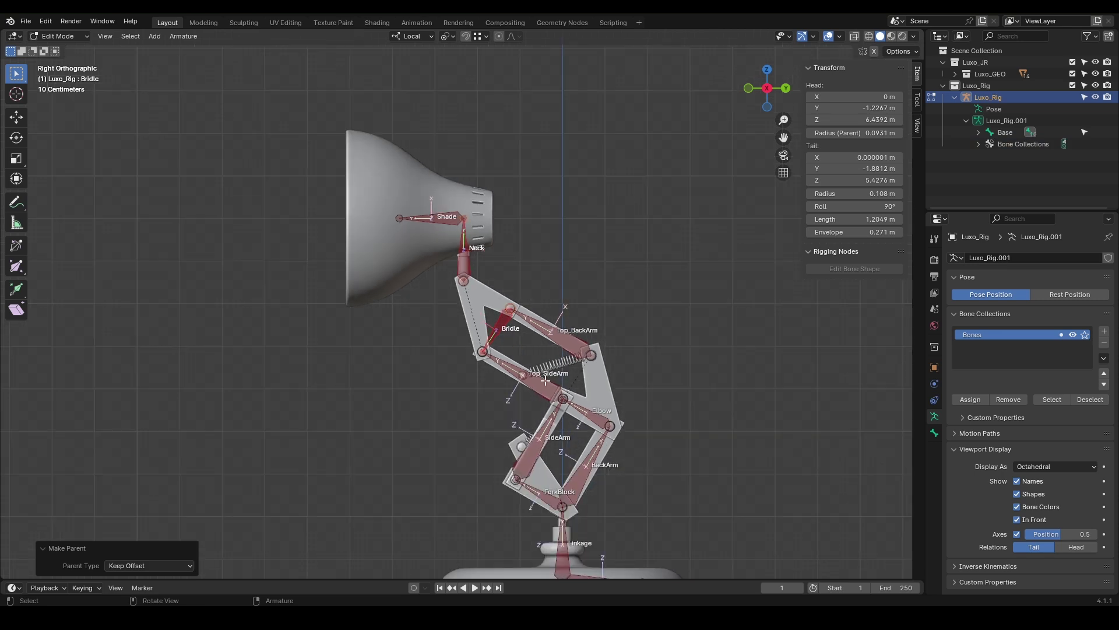
shift+middle_drag(545, 380, 520, 311)
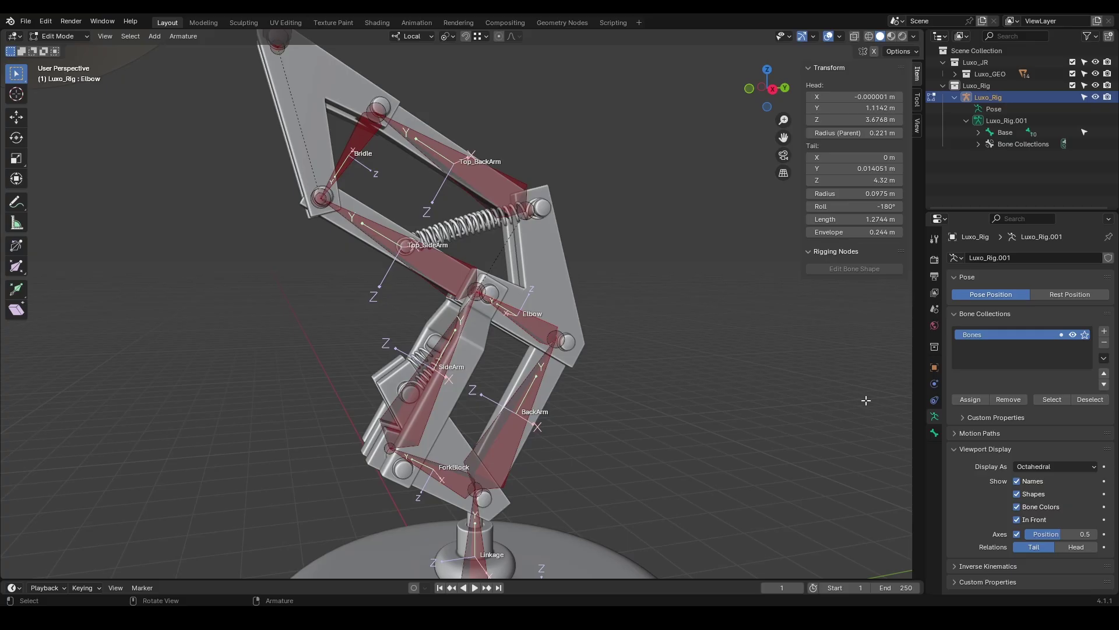
click(1020, 533)
click(1020, 534)
key(ctrl+Tab)
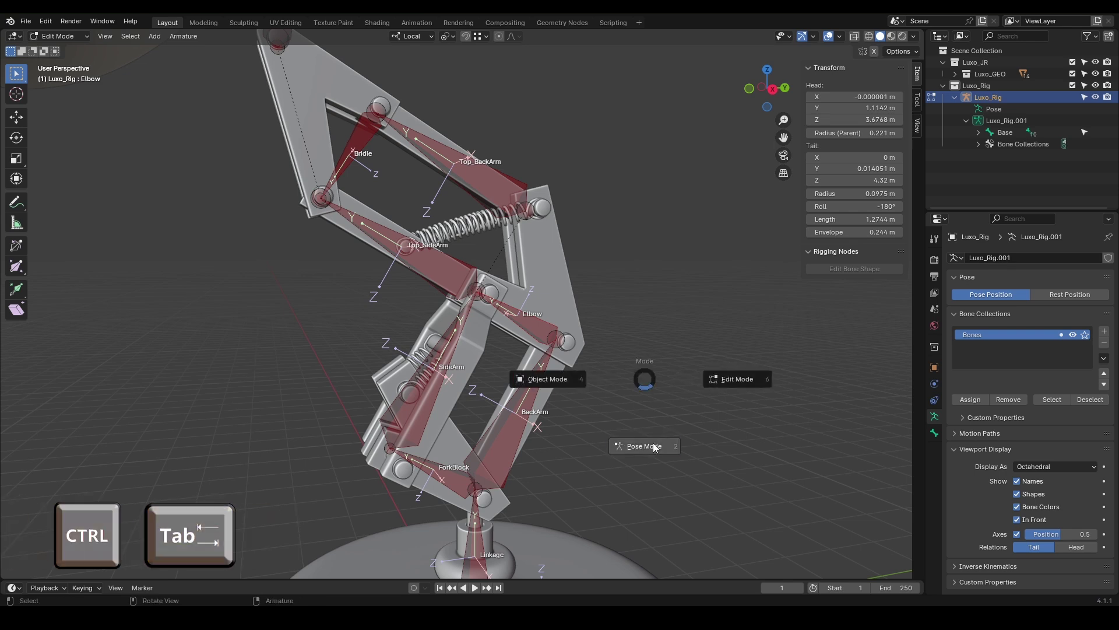
Switch the lamp armature into Pose Mode and orbit to a side view of the rig.
click(654, 446)
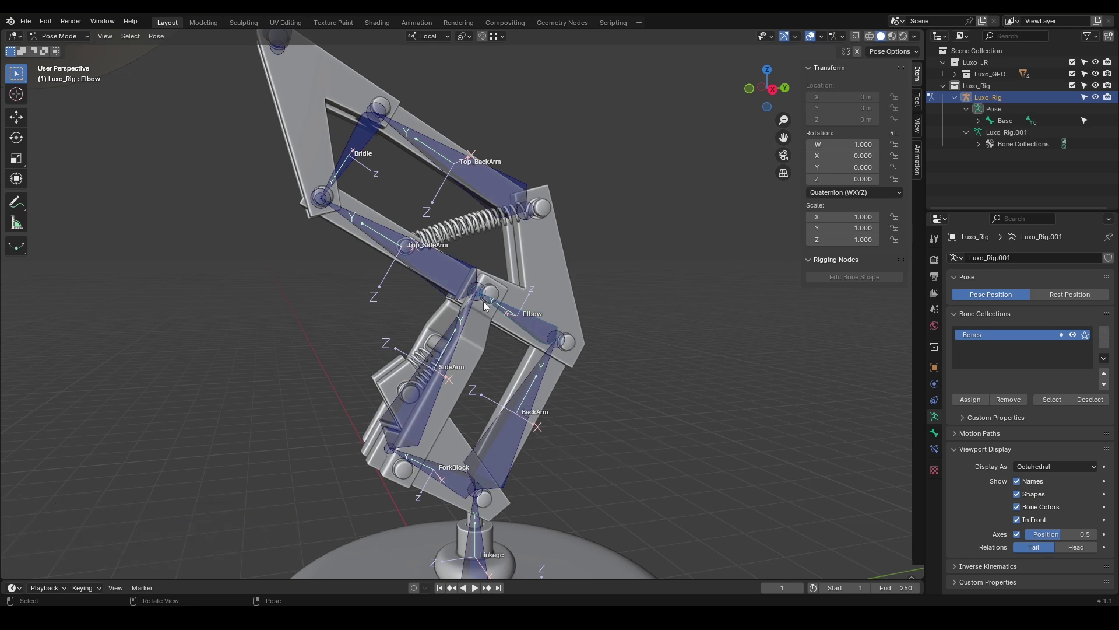
middle_drag(503, 303, 512, 387)
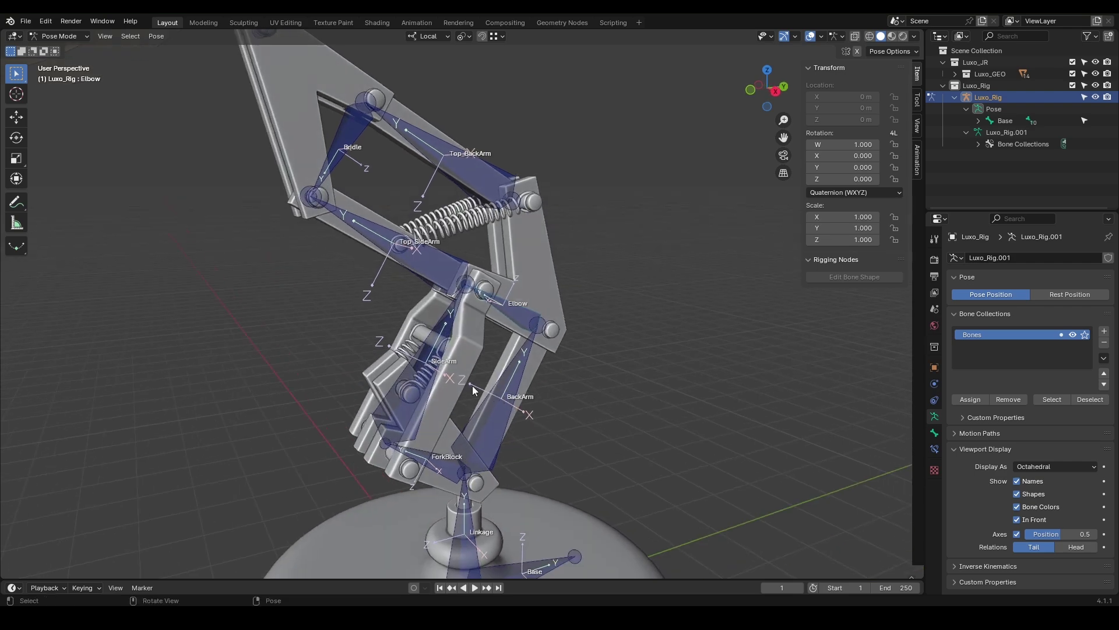
middle_drag(506, 380, 345, 362)
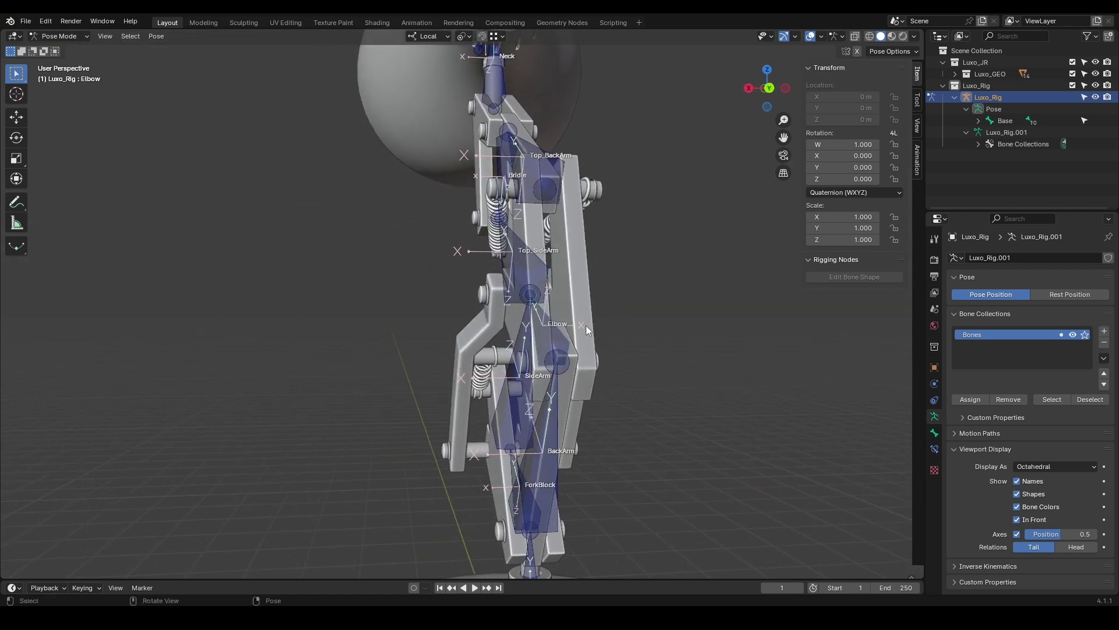
middle_drag(533, 404, 593, 405)
Test-rotate the BackArm and Elbow bones around X, then undo the rotation.
click(558, 418)
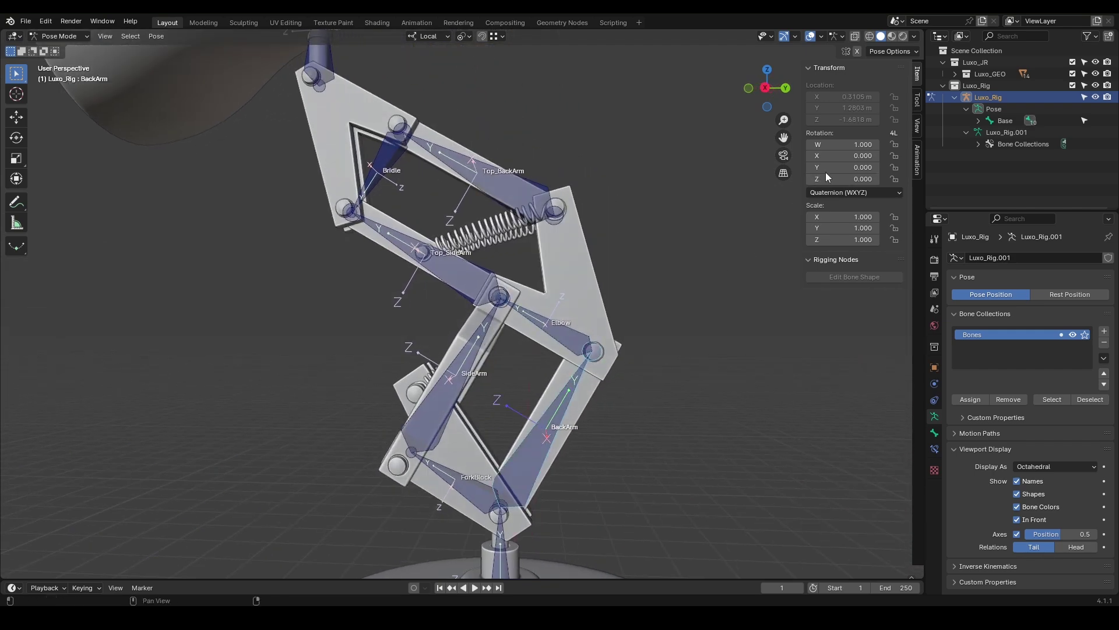
drag(849, 156, 822, 156)
click(648, 401)
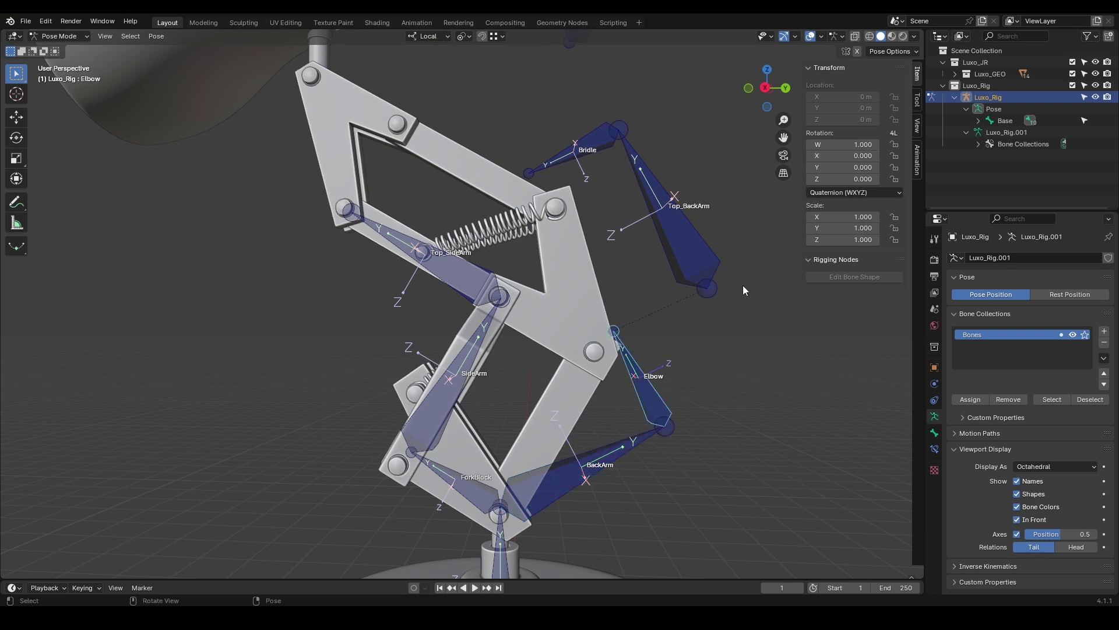
drag(848, 156, 818, 156)
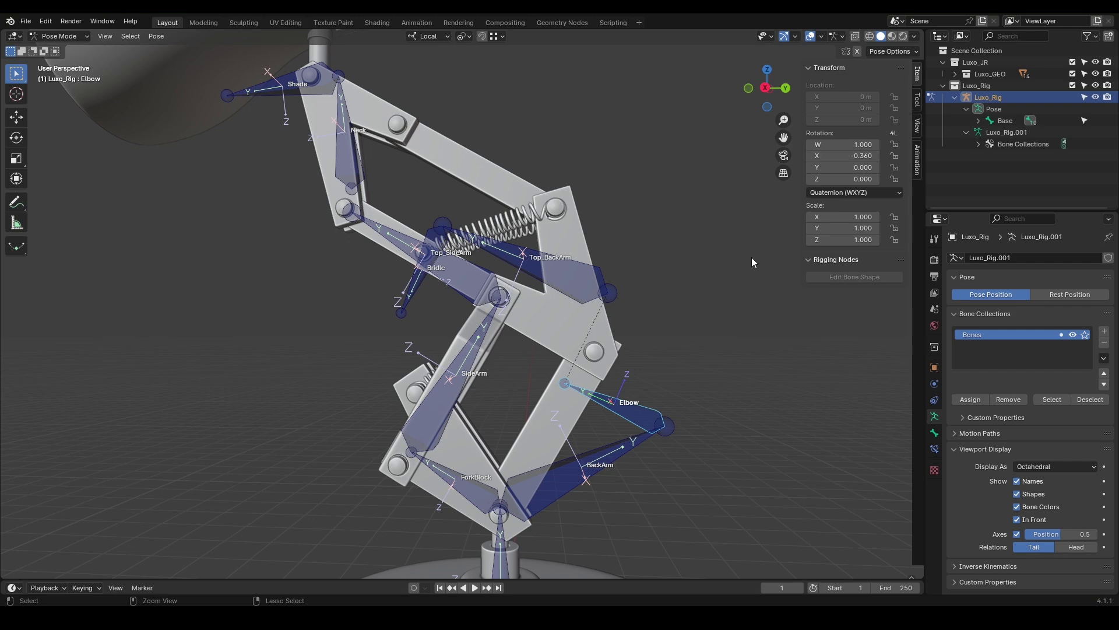
key(ctrl+z)
key(ctrl+z)
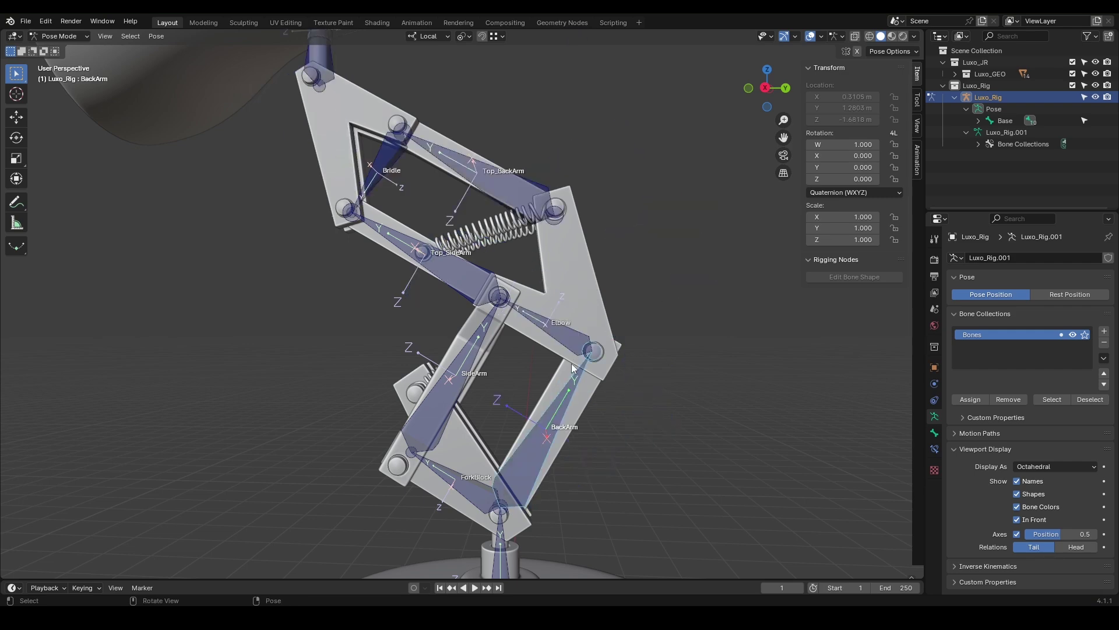
middle_drag(572, 365, 619, 385)
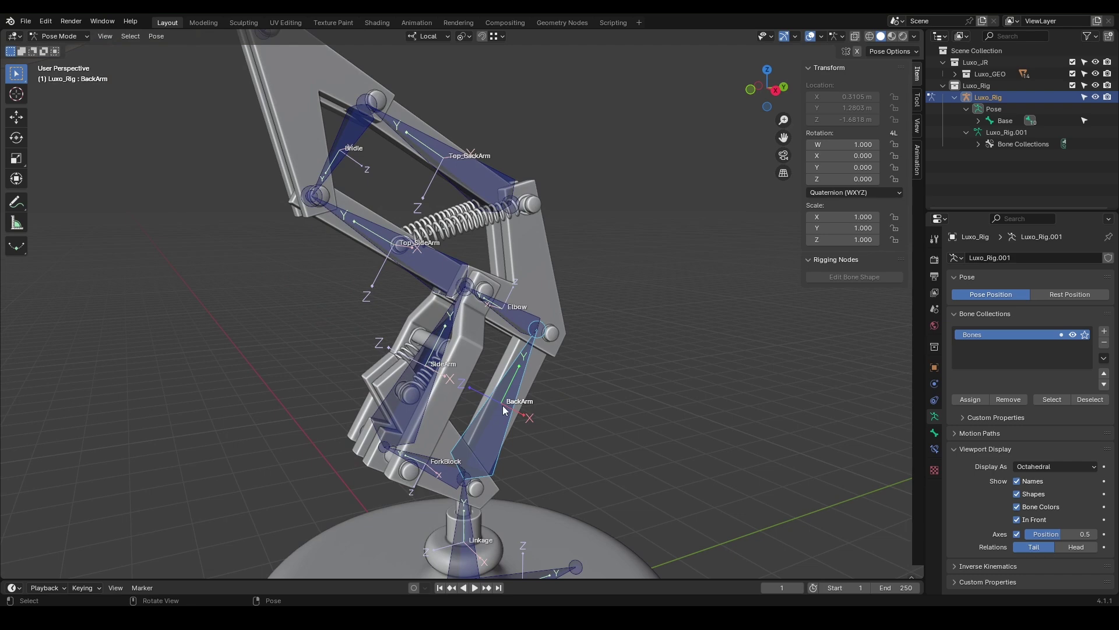
Return to Edit Mode and try rolling BackArm with the Roll tool, cancelling the change.
key(Tab)
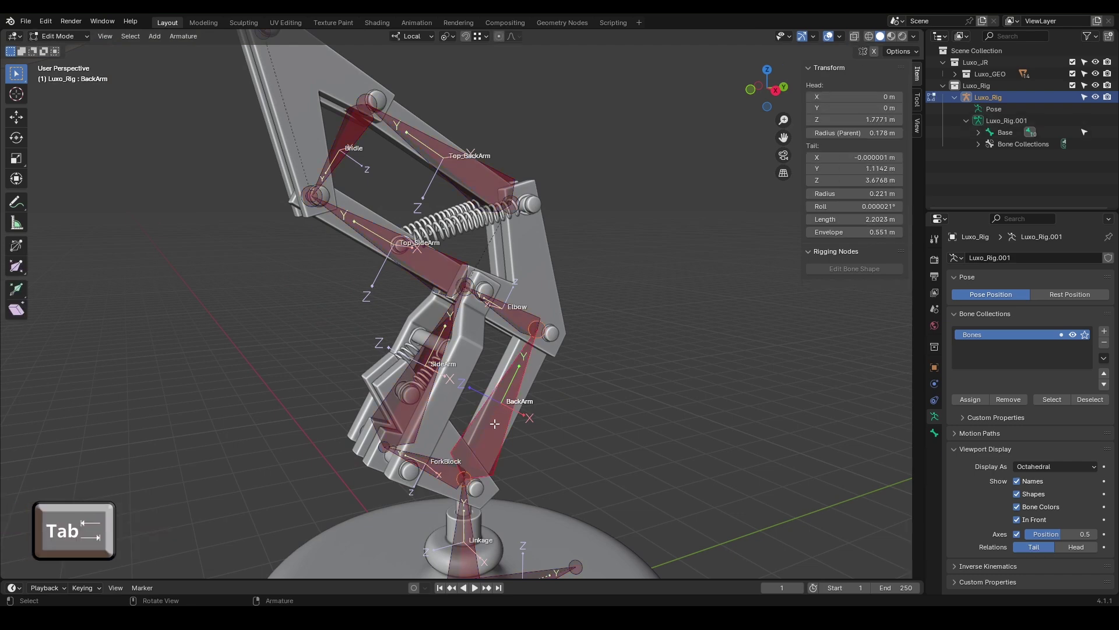
click(16, 248)
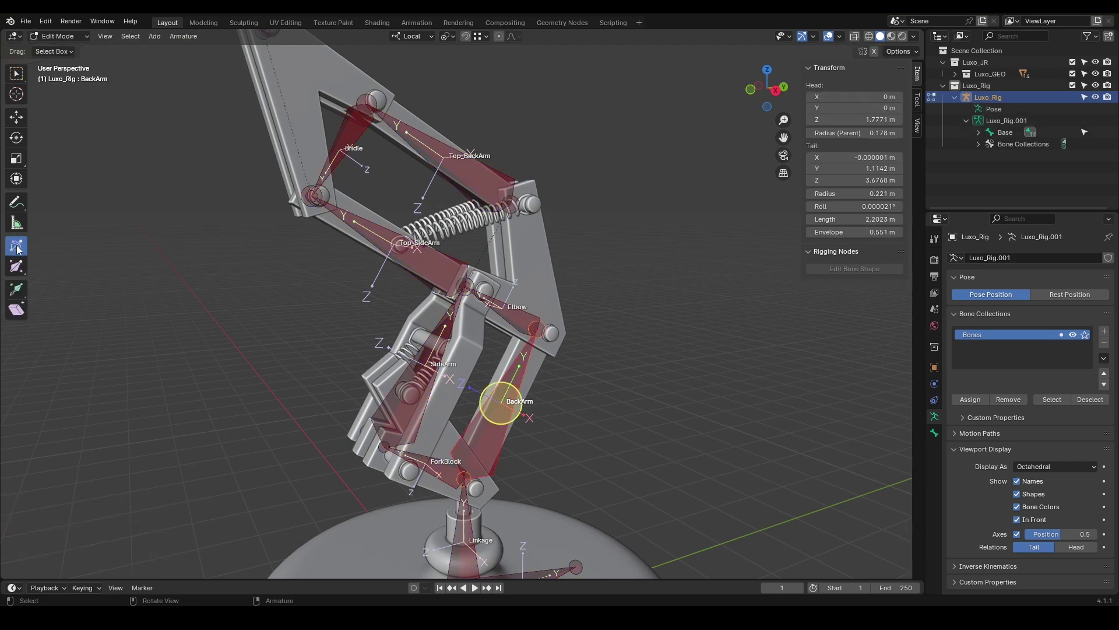
drag(502, 405, 566, 411)
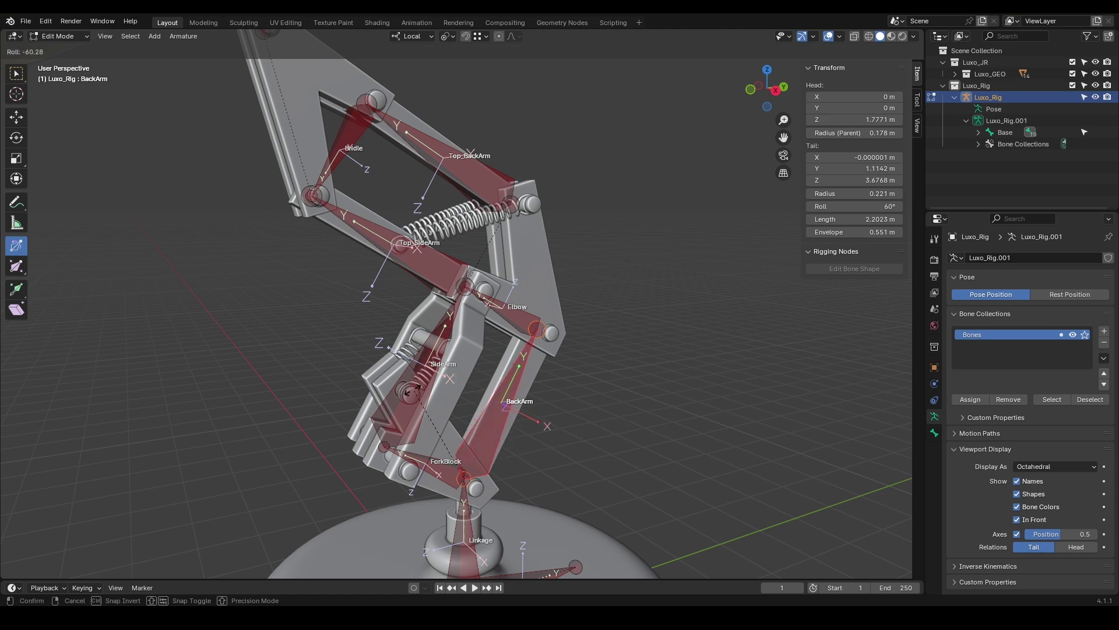
key(Escape)
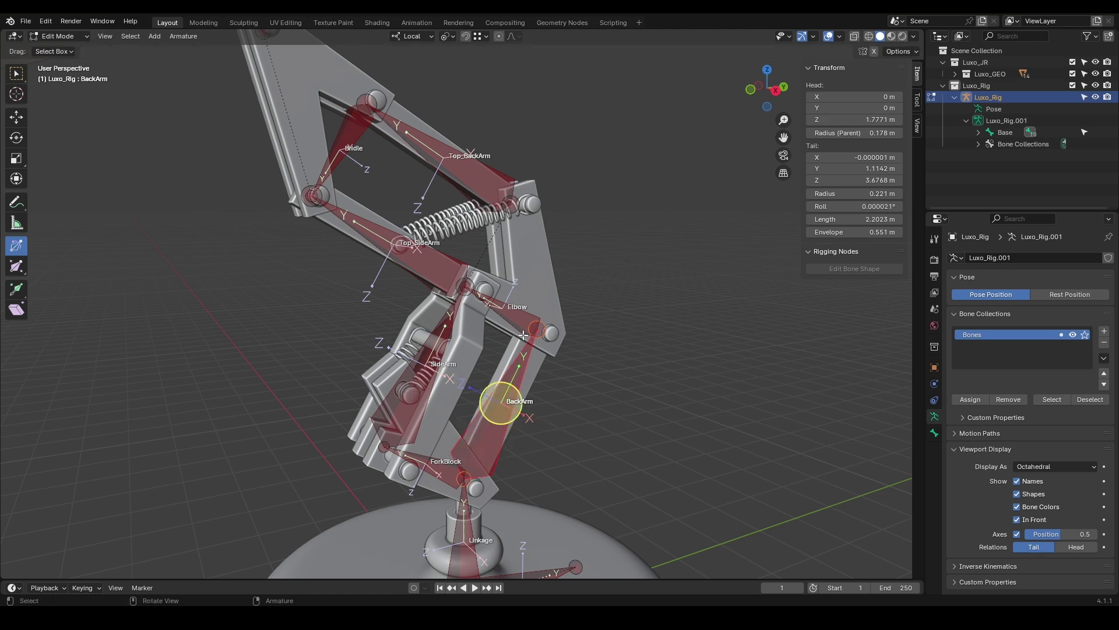
Roll BackArm to 105° with Ctrl+R, then clear its roll back to 0° with Alt+R.
key(ctrl+r)
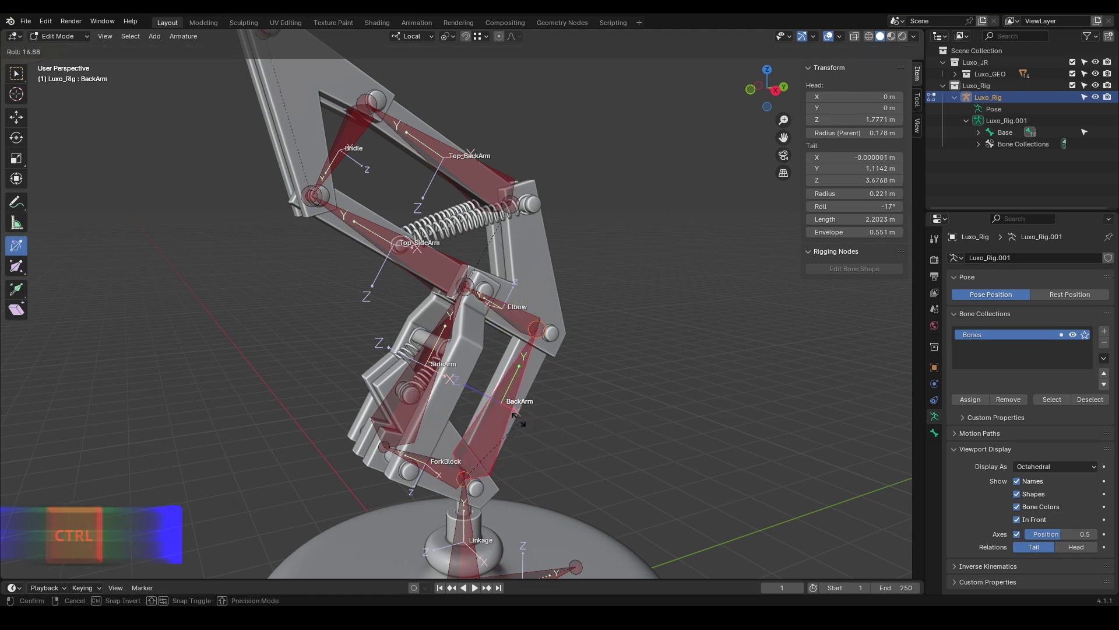
right_click(502, 402)
drag(593, 429, 400, 392)
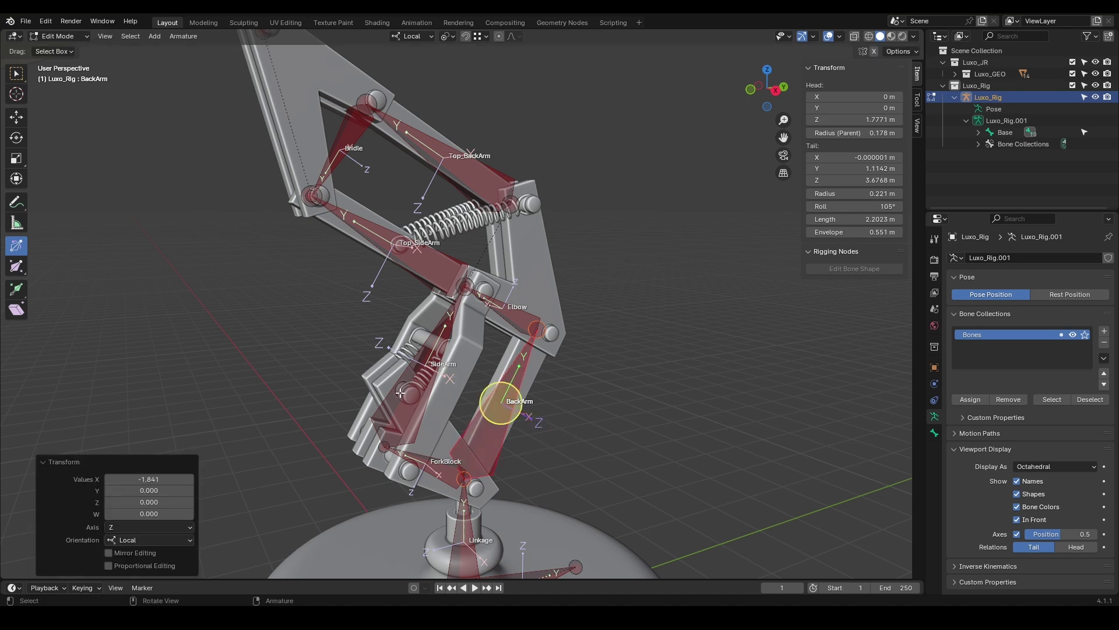
key(alt+r)
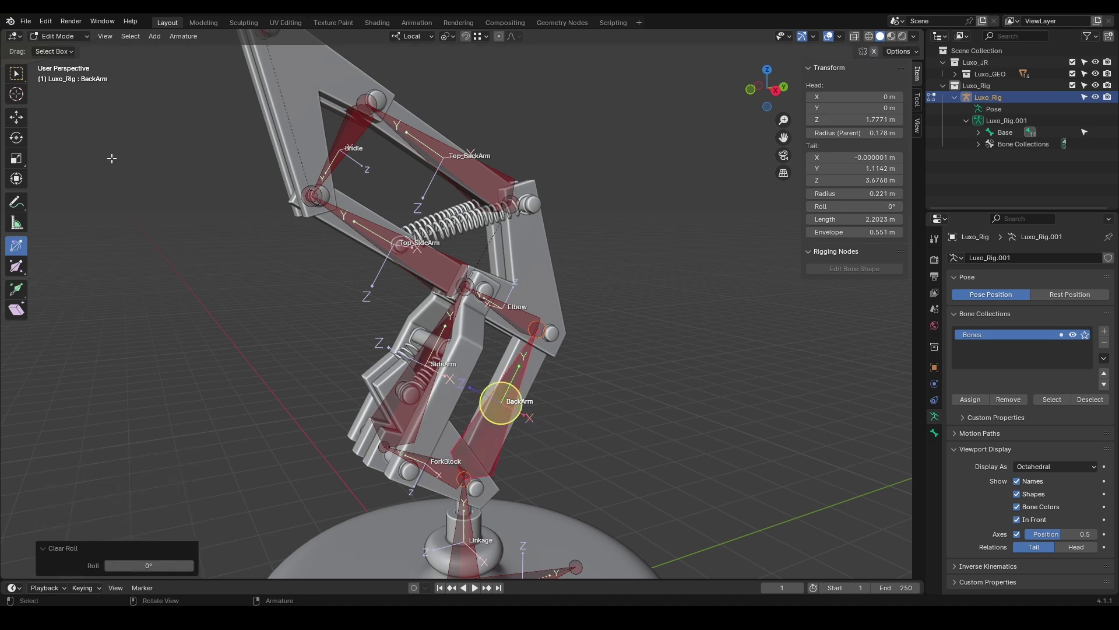
click(18, 80)
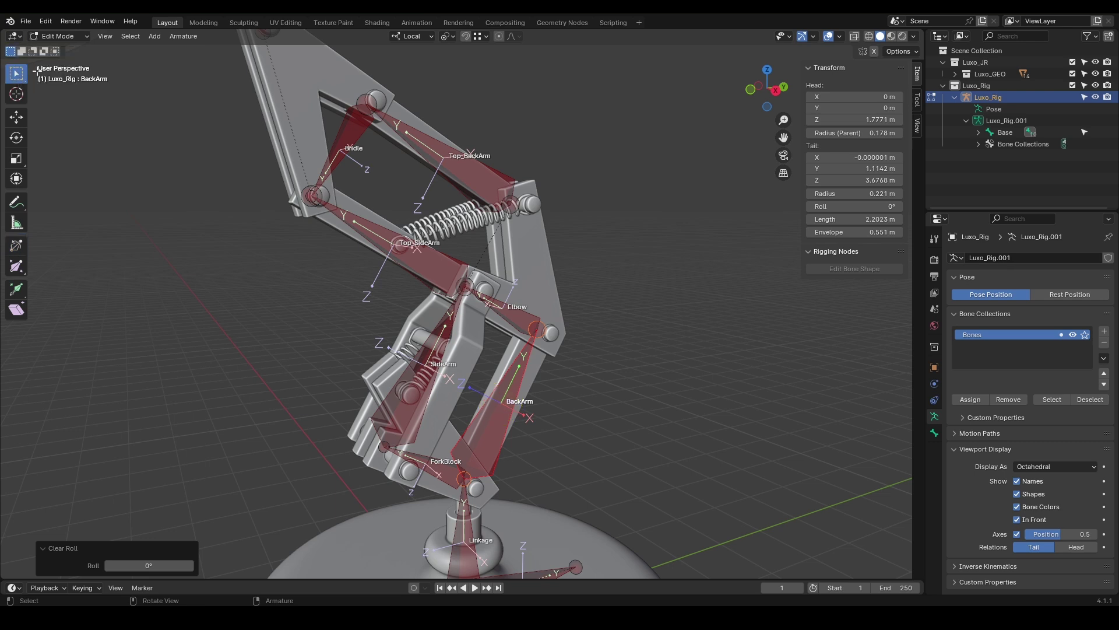
Browse the armature editing options and the Recalculate Roll choices without applying any.
click(183, 37)
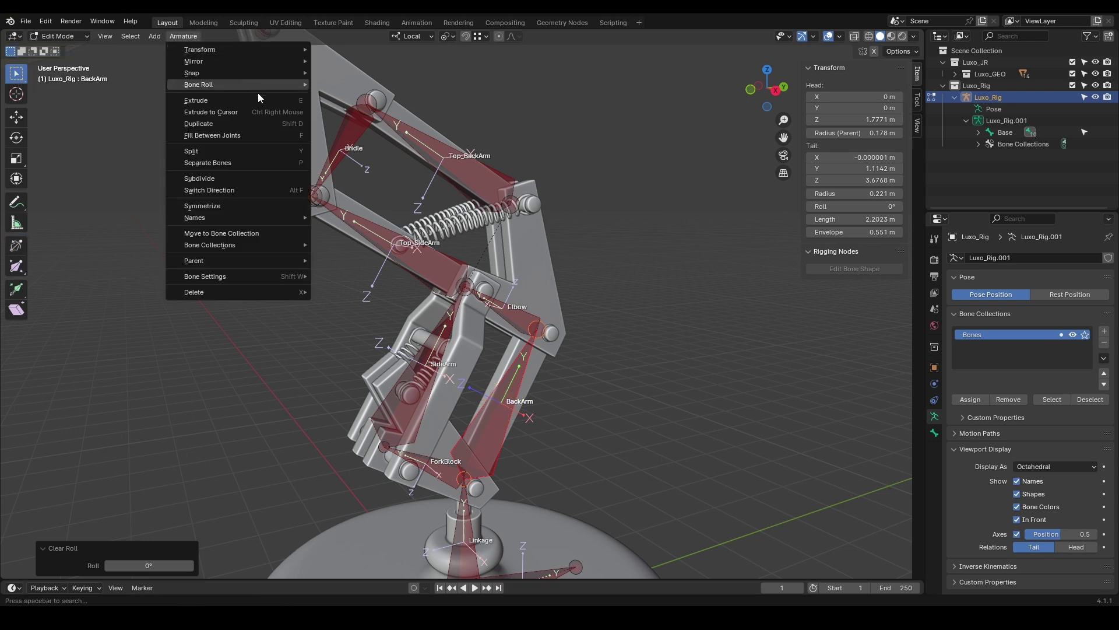
mouse_move(258, 88)
mouse_move(352, 87)
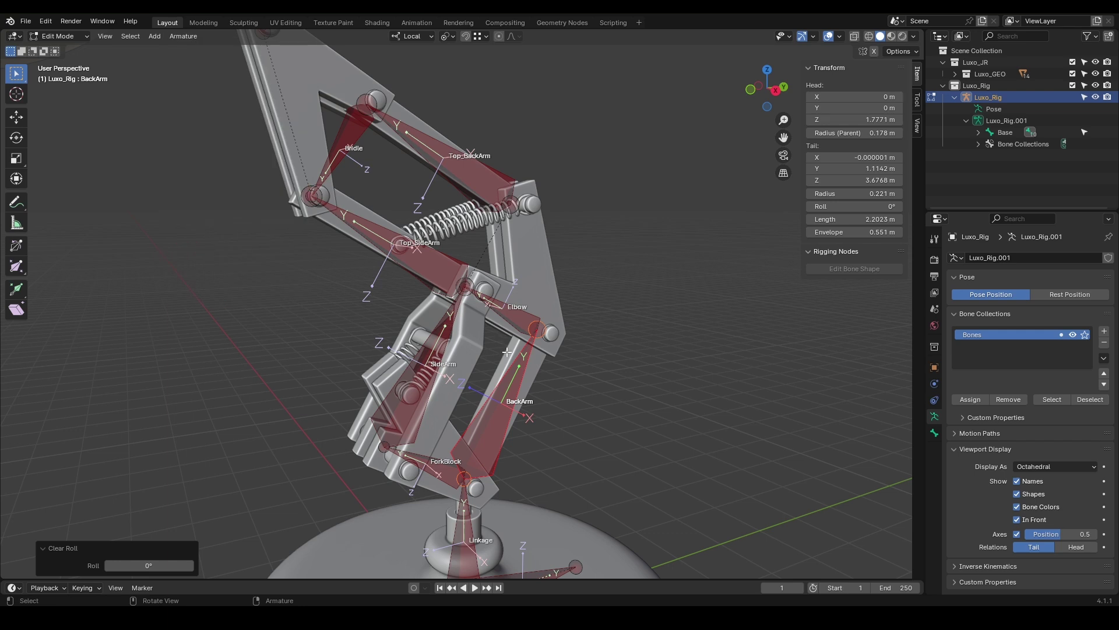
key(shift+n)
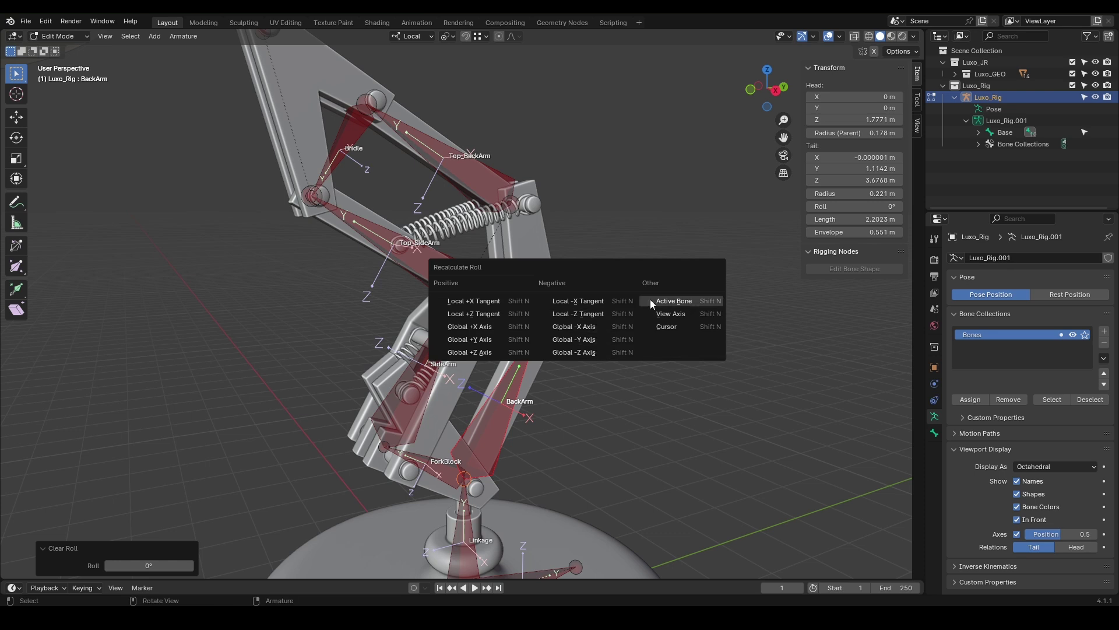
click(607, 396)
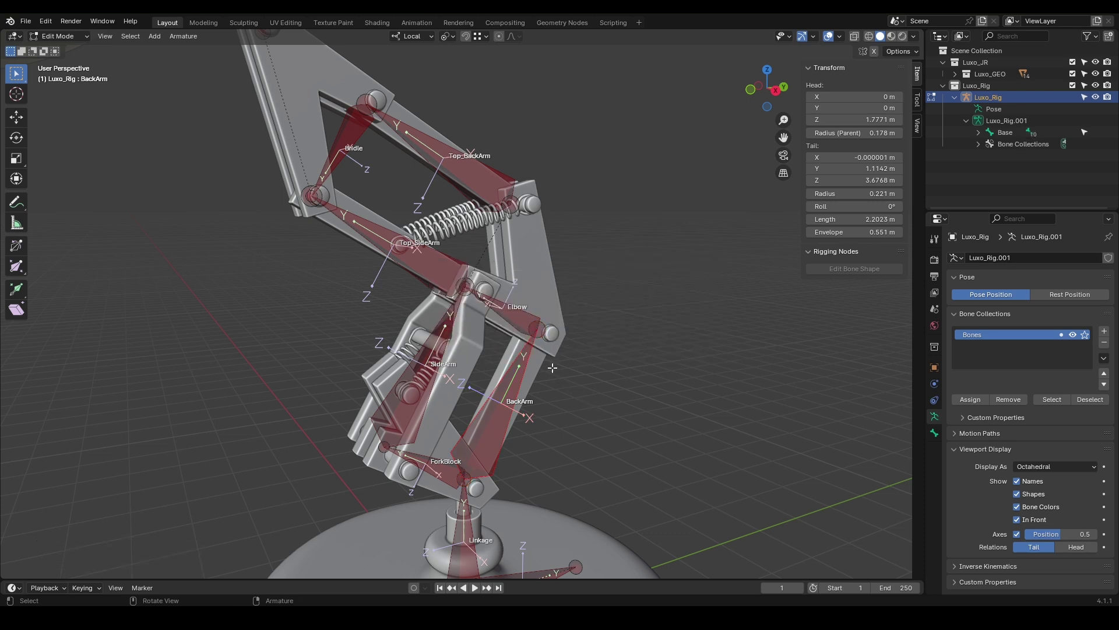
Select Elbow plus Linkage as active, and recalculate the rolls to Active Bone.
click(513, 316)
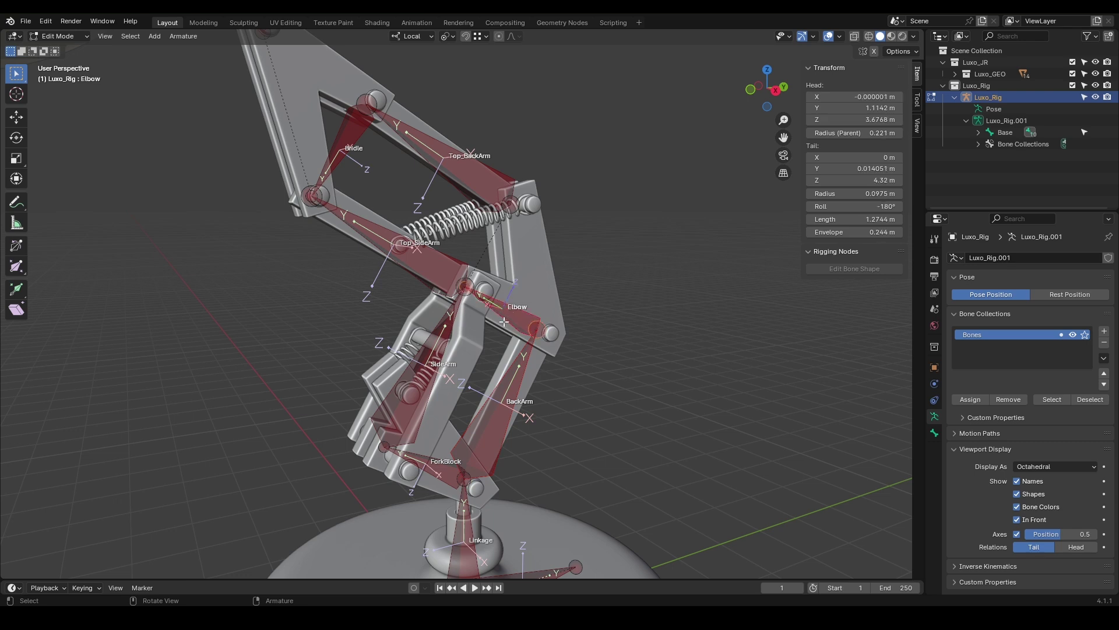
shift+click(463, 544)
key(shift+n)
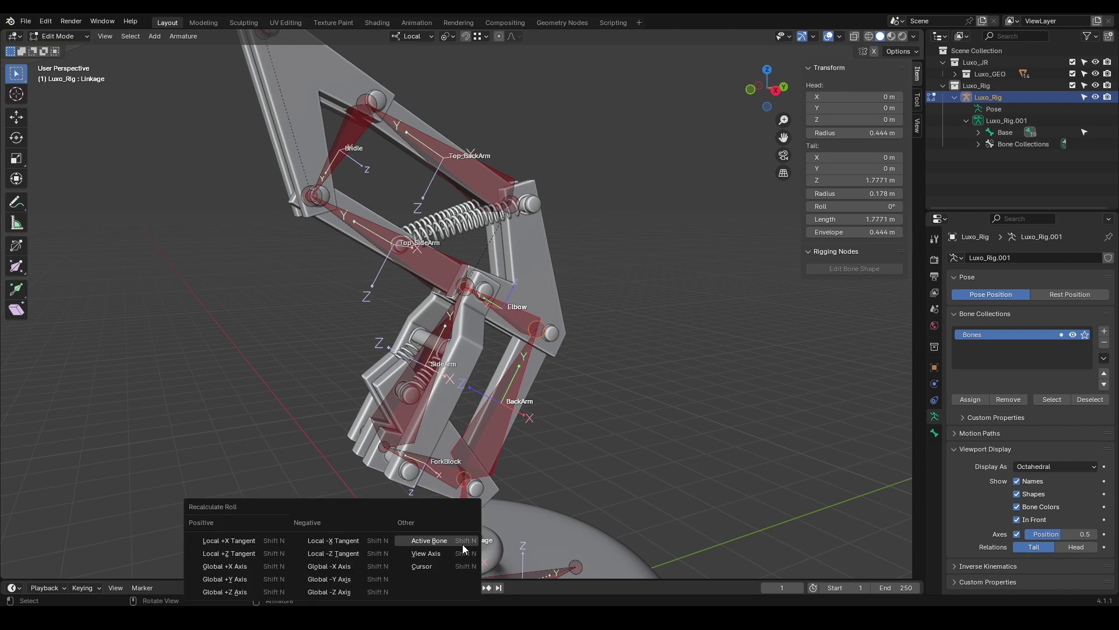
click(431, 540)
scroll(445, 452, down, 5)
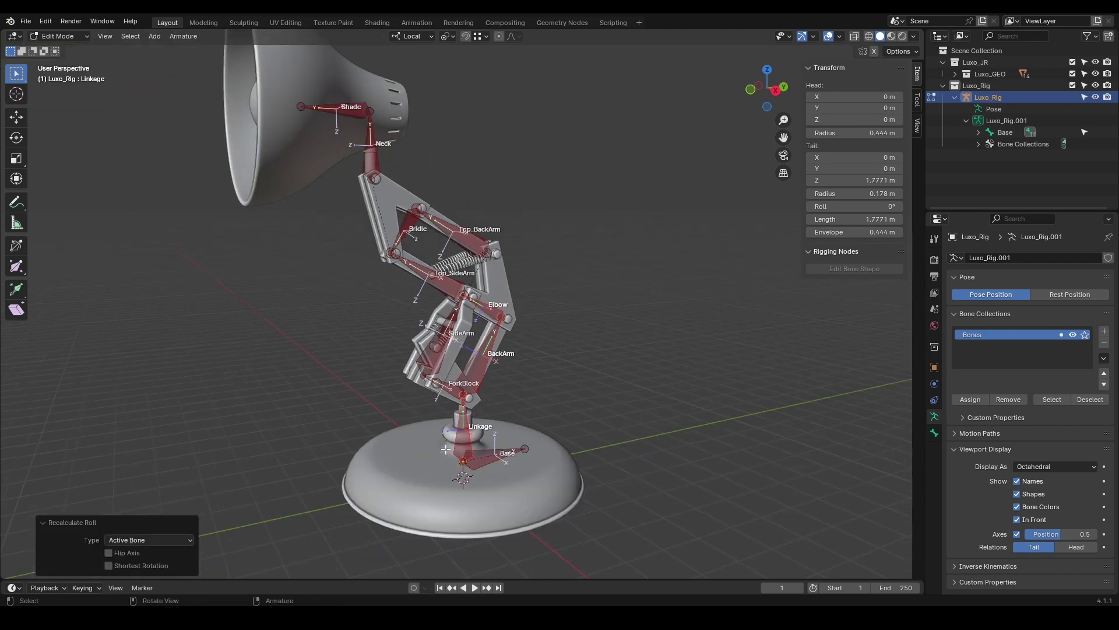
middle_drag(446, 445, 412, 407)
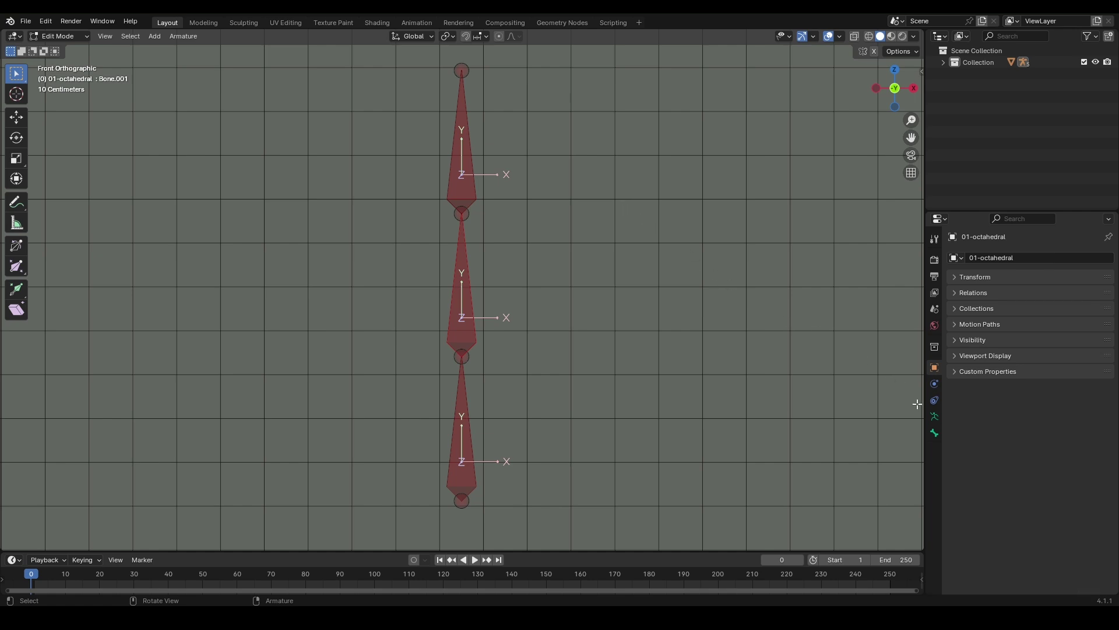
Open the Display As list under Viewport Display, then start a Ctrl+R roll on the middle bone.
click(933, 417)
click(959, 345)
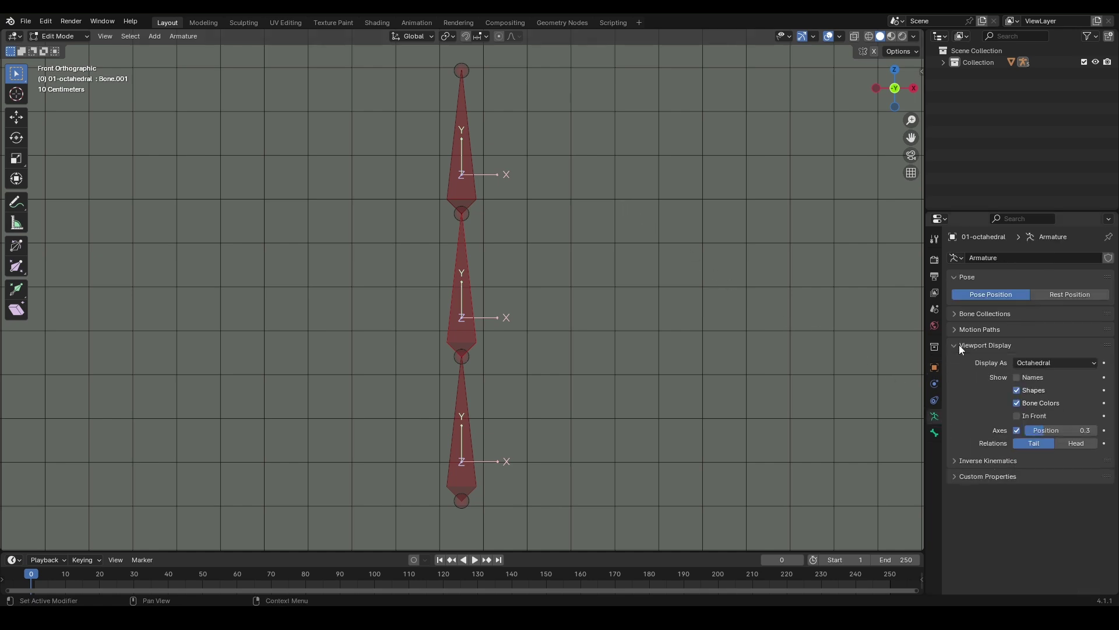
click(1032, 366)
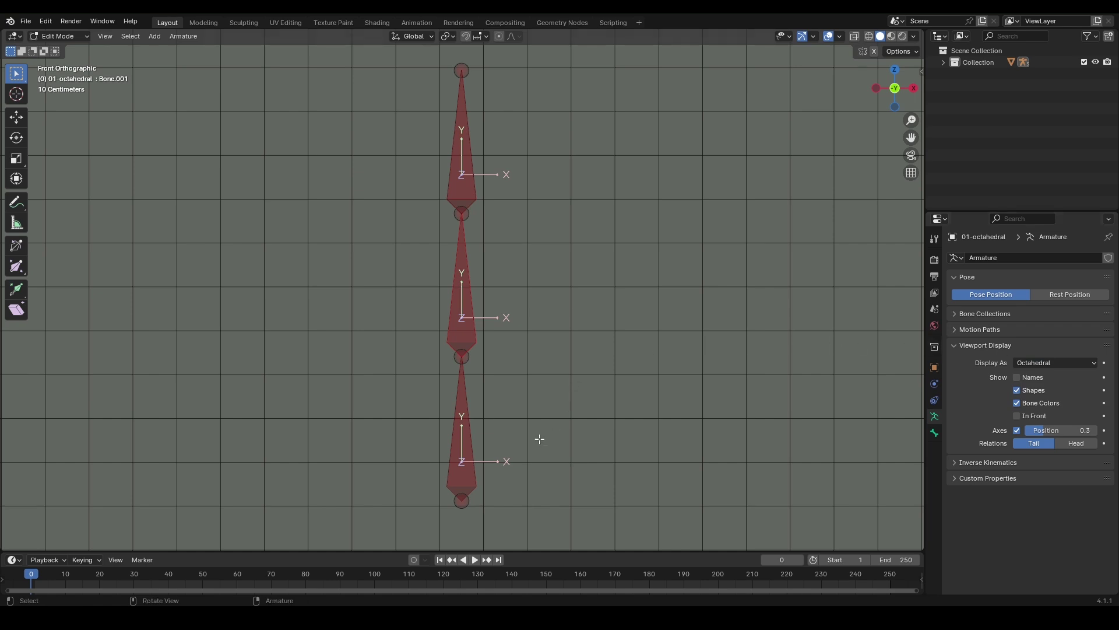
click(468, 286)
key(ctrl+r)
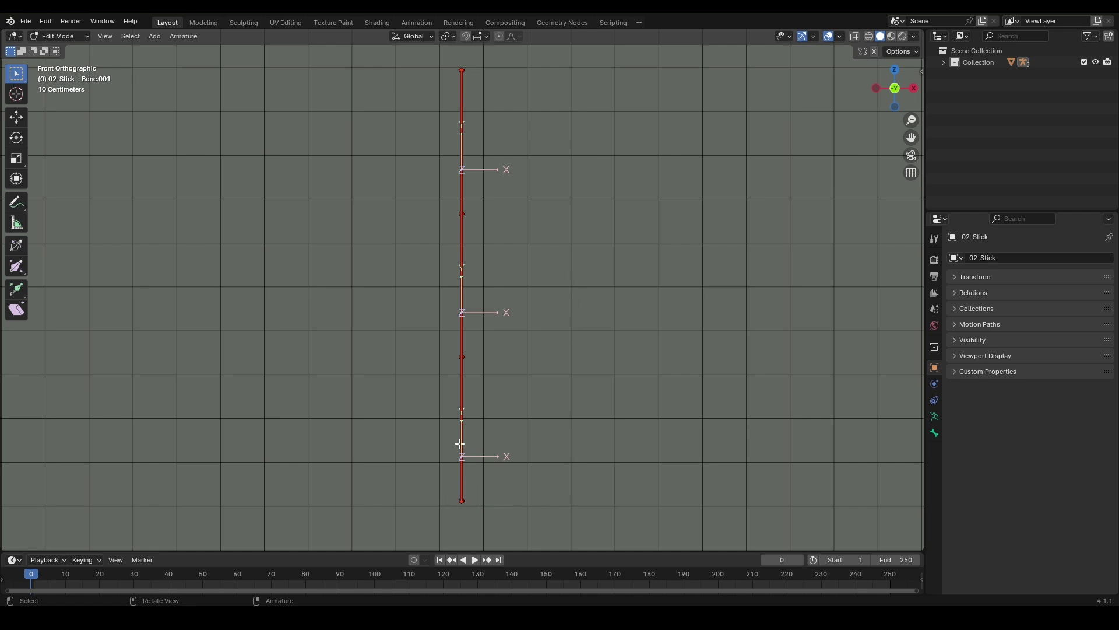
Trial-roll the middle stick bone and the middle wire bone Bone.001, cancelling both rolls.
click(464, 241)
key(ctrl+r)
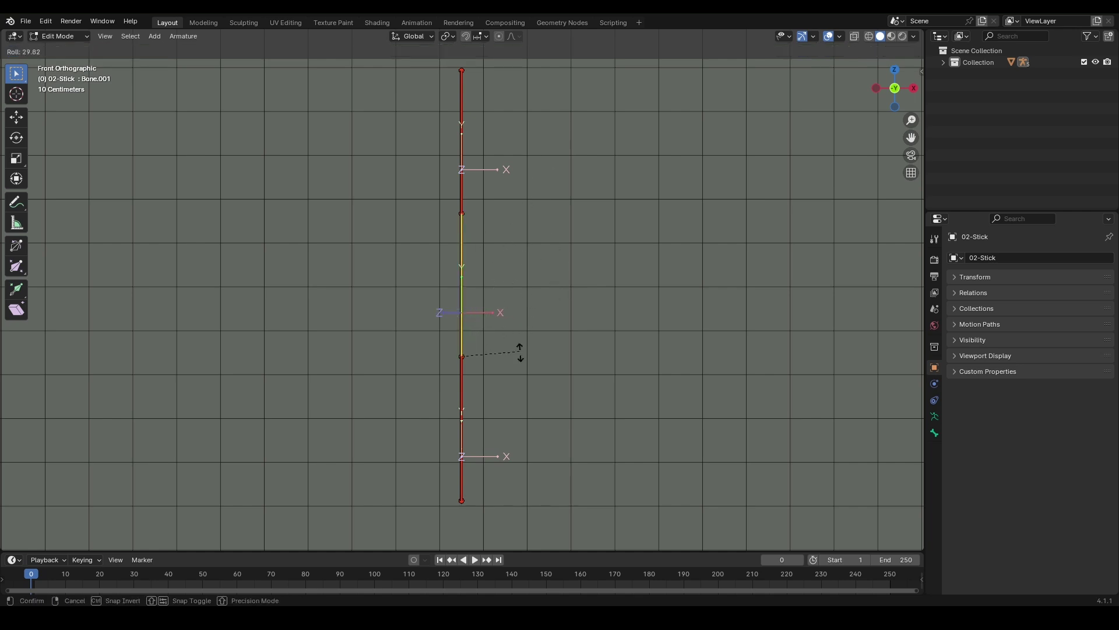
right_click(554, 280)
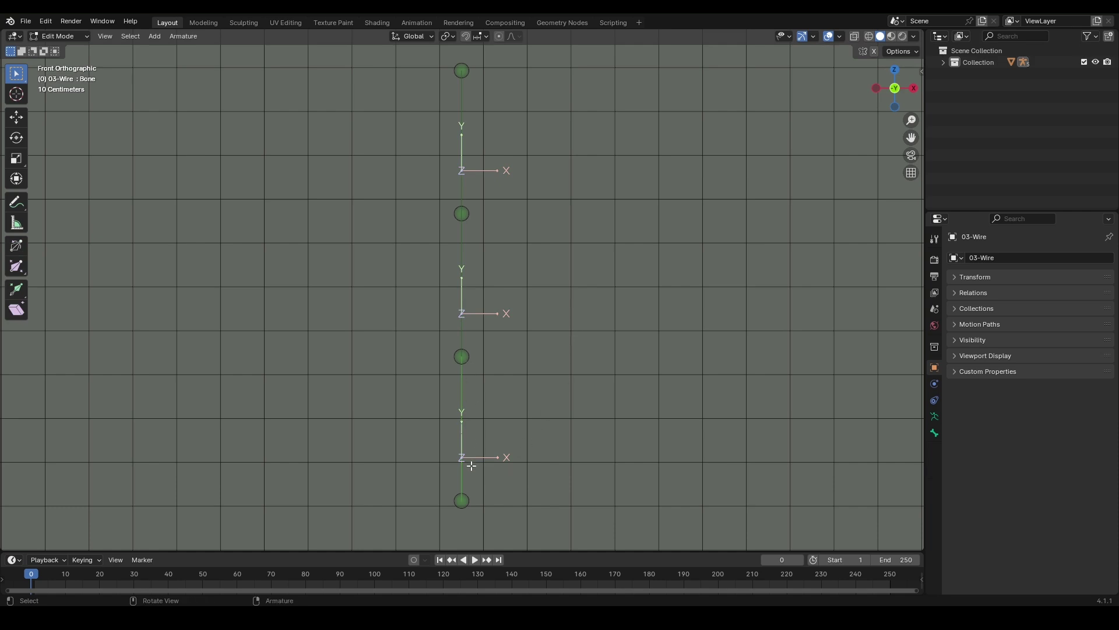
click(463, 249)
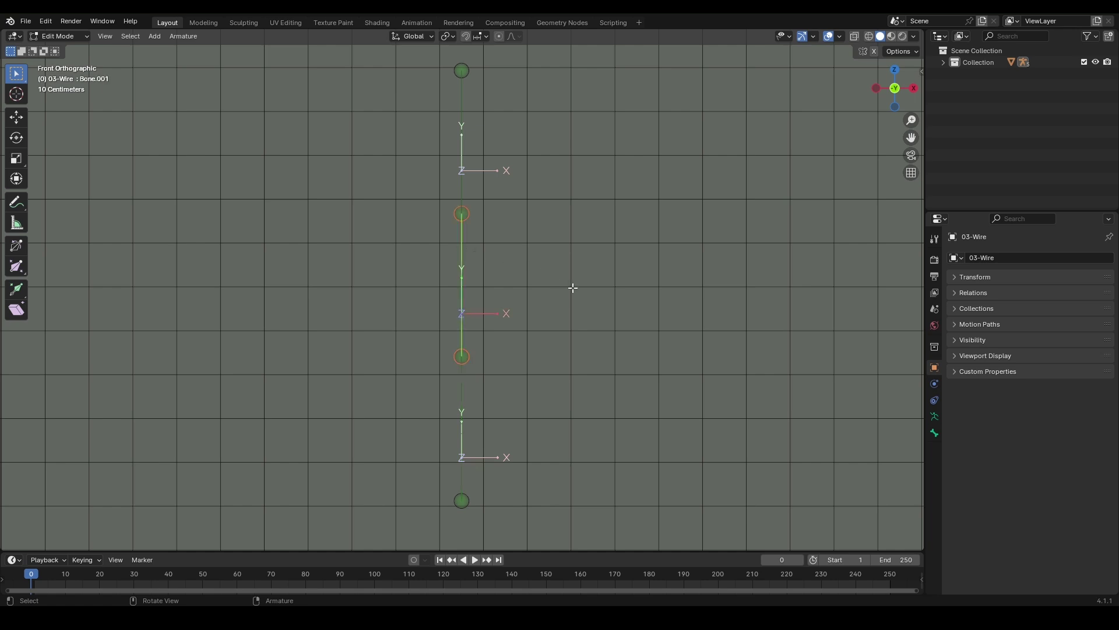
key(ctrl+r)
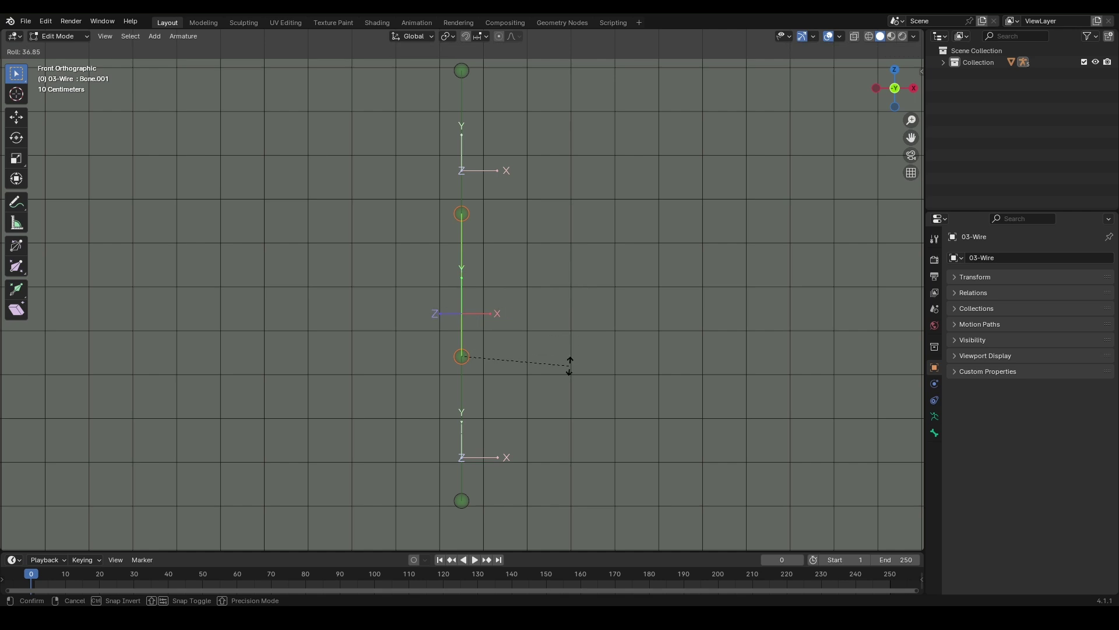
key(Escape)
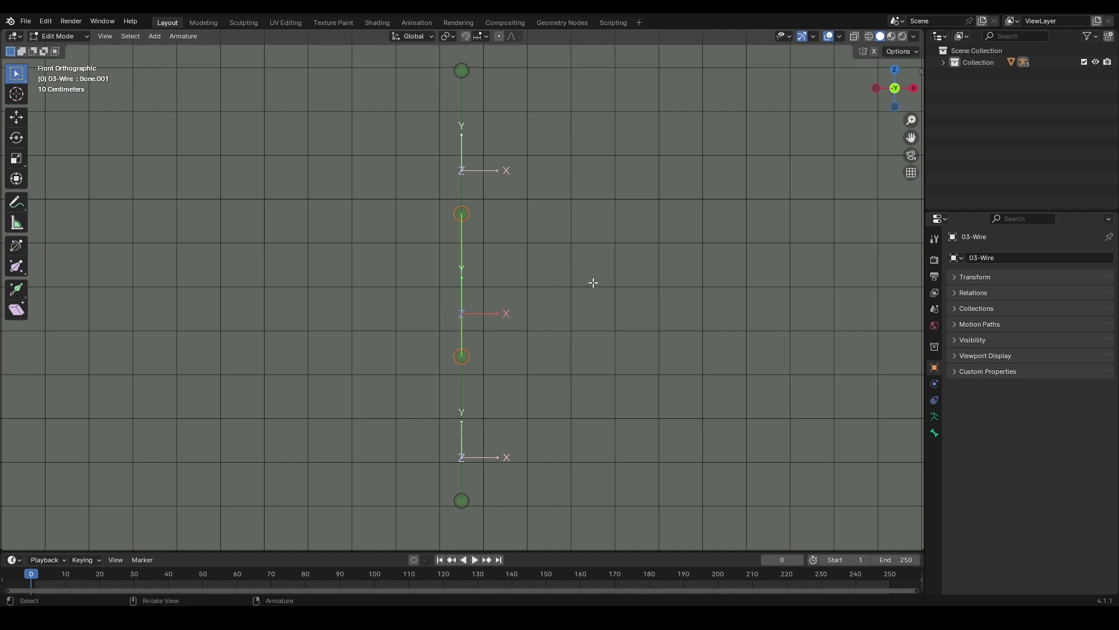
click(592, 281)
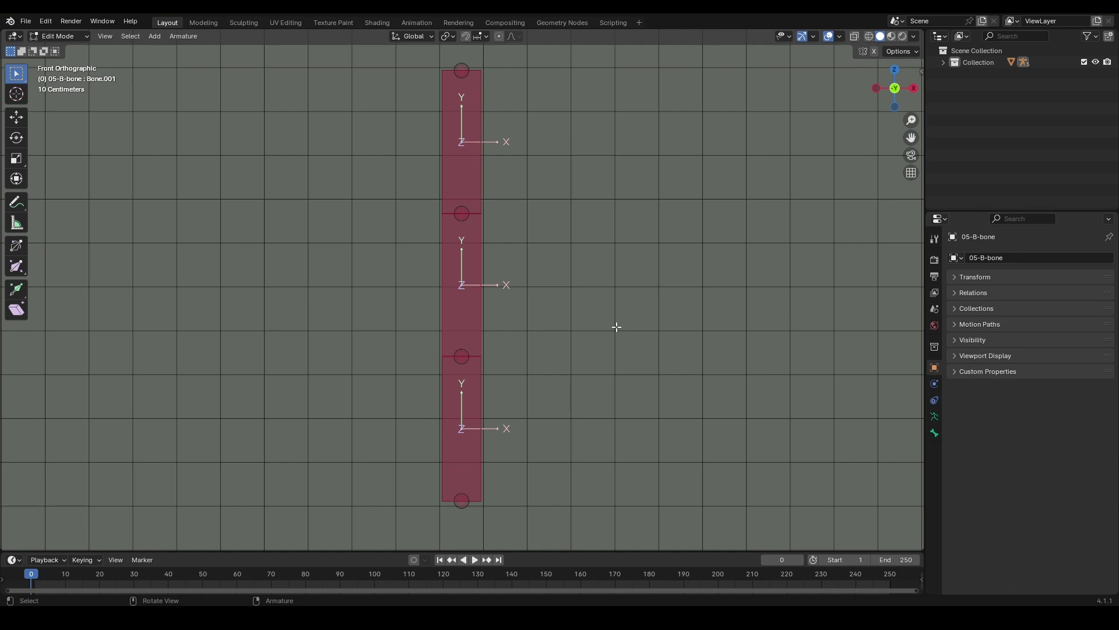
Give the middle B-bone Bone.001 20 Bendy Bones segments.
click(461, 299)
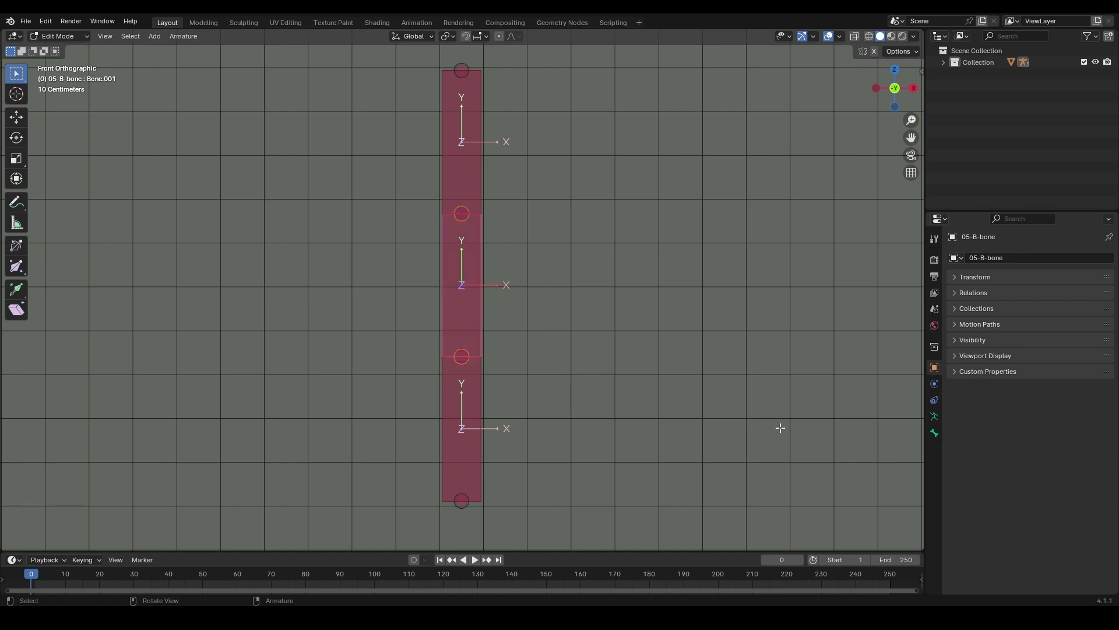
click(934, 433)
click(985, 293)
mouse_move(1026, 310)
mouse_down()
mouse_move(1057, 309)
mouse_move(1047, 310)
mouse_up()
Switch to Pose Mode and bend the chain by rotating the middle B-bone.
key(ctrl+Tab)
click(590, 390)
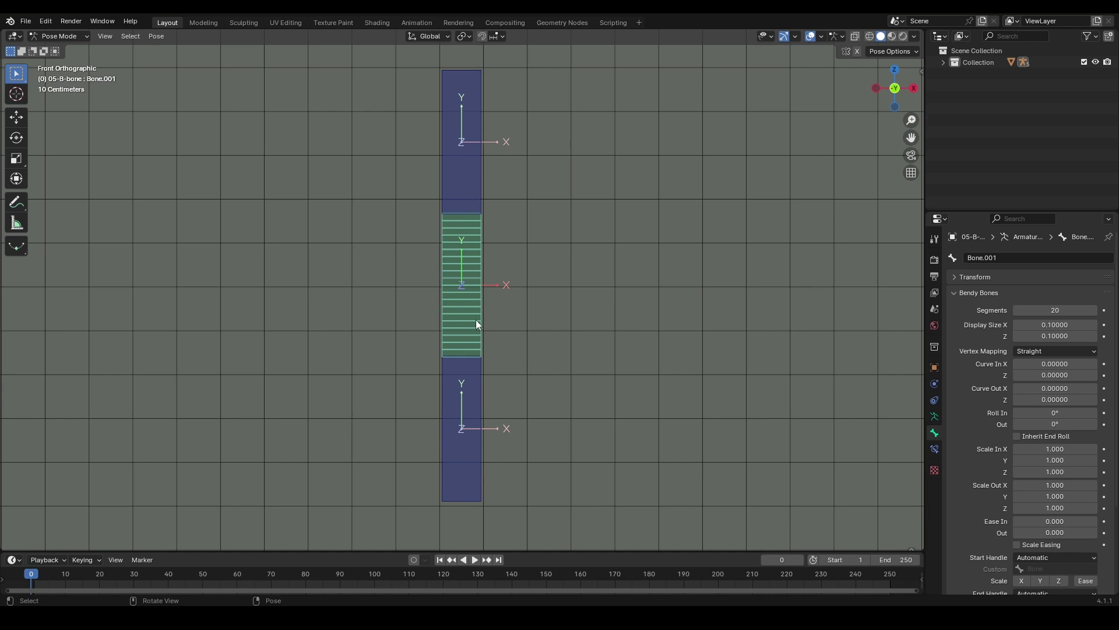
key(r)
click(500, 332)
click(580, 233)
key(r)
right_click(561, 211)
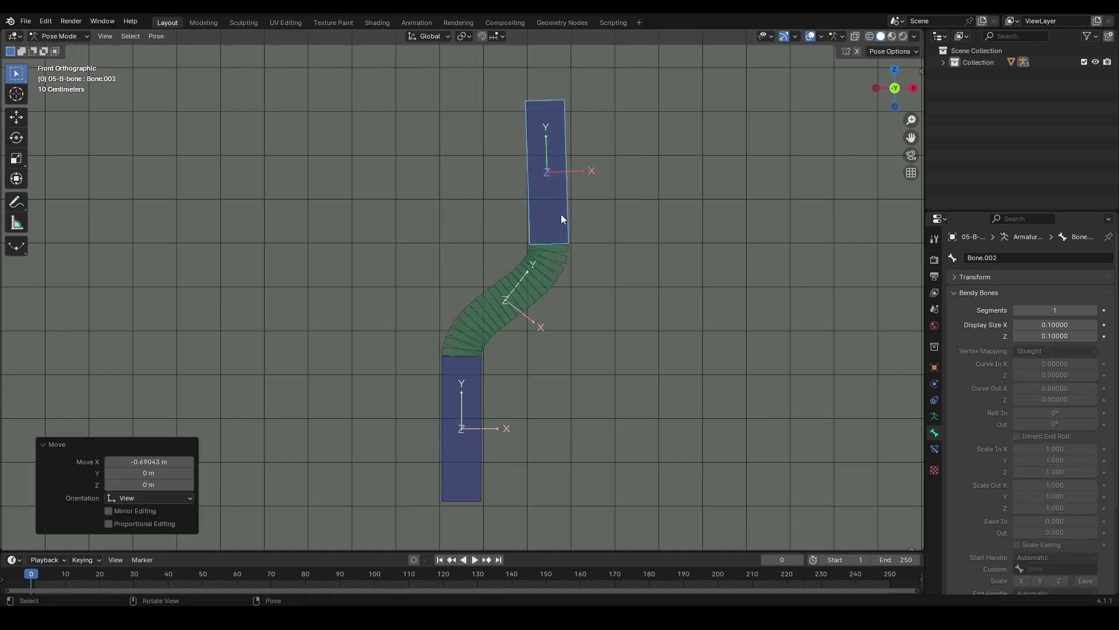
Twist the top bone 108° along its length, tilt it 23°, then return to Edit Mode.
key(r)
key(y)
key(y)
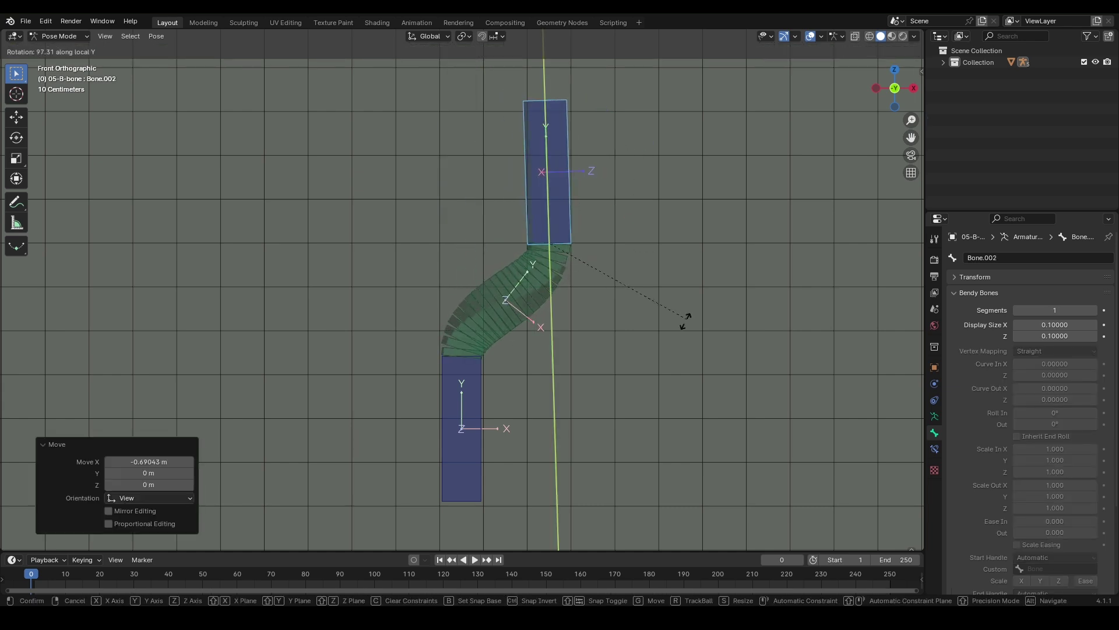
click(662, 338)
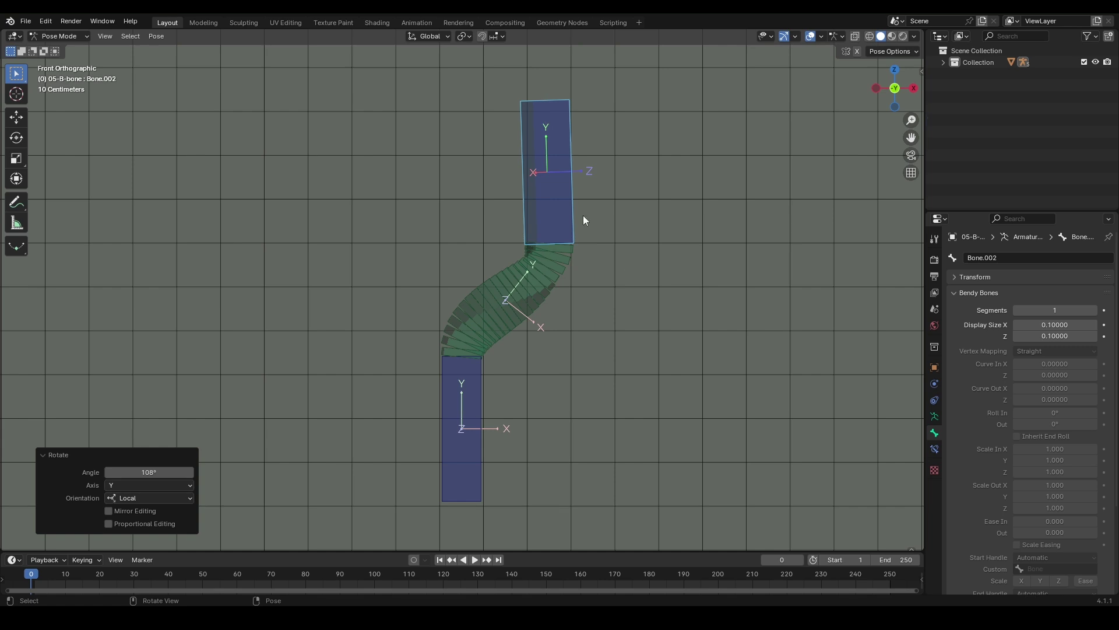
key(r)
click(572, 204)
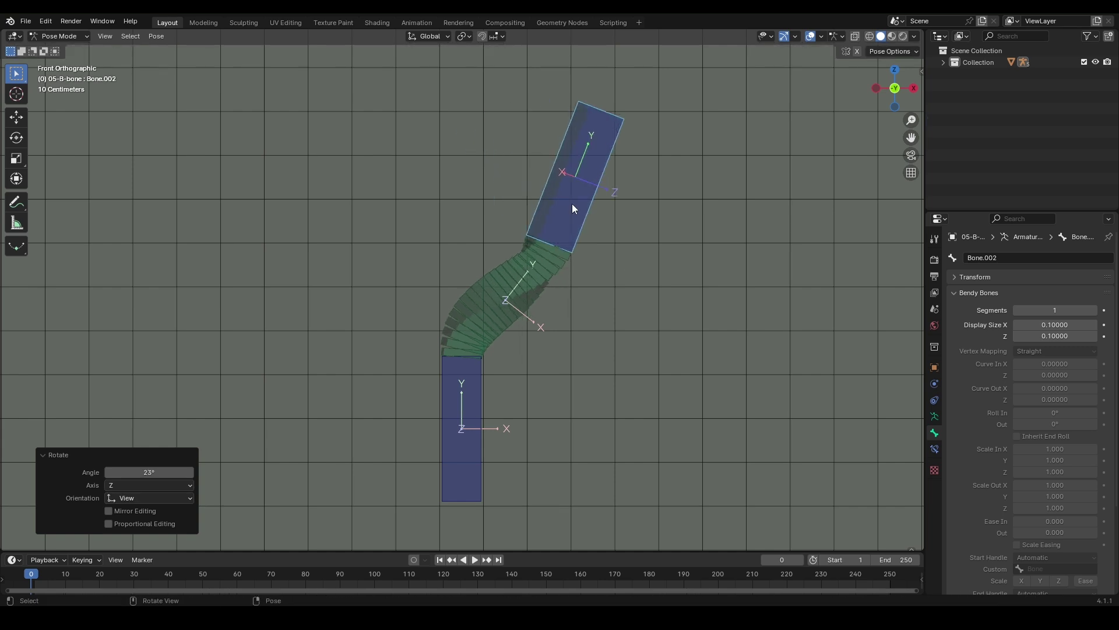
key(Tab)
key(s)
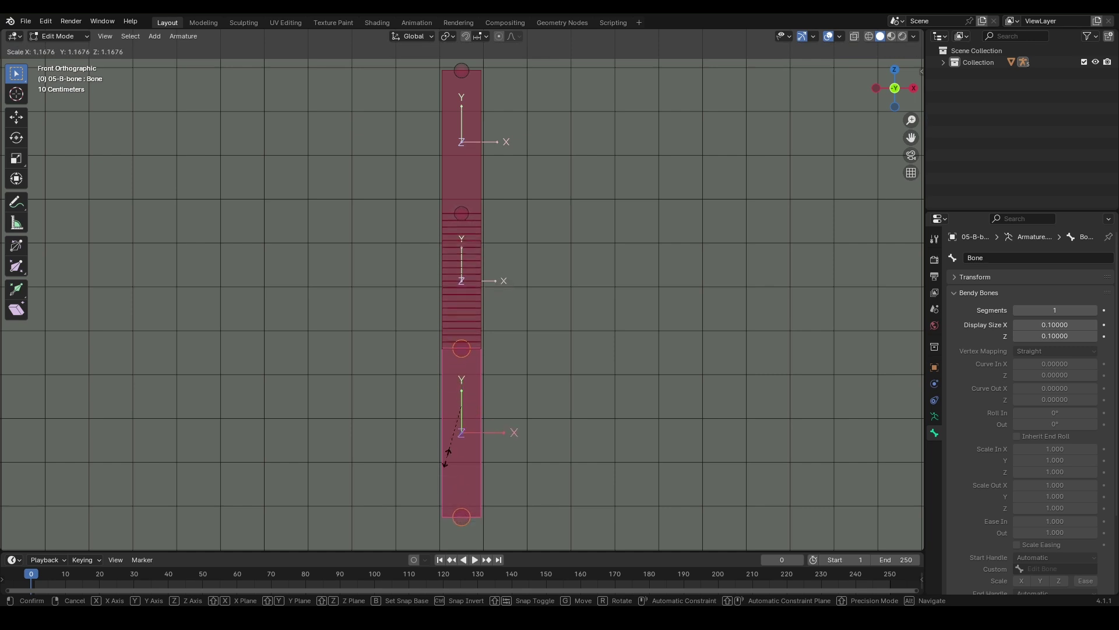
Make the lower B-bone thinner with Ctrl+Alt+S.
right_click(447, 459)
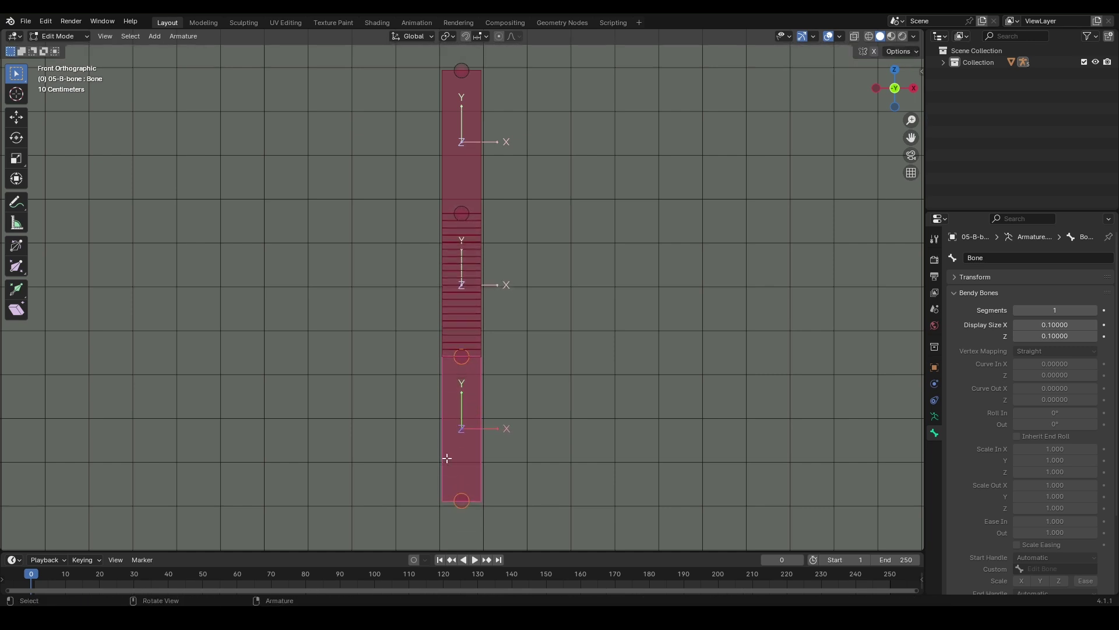
key(ctrl+shift+alt+s)
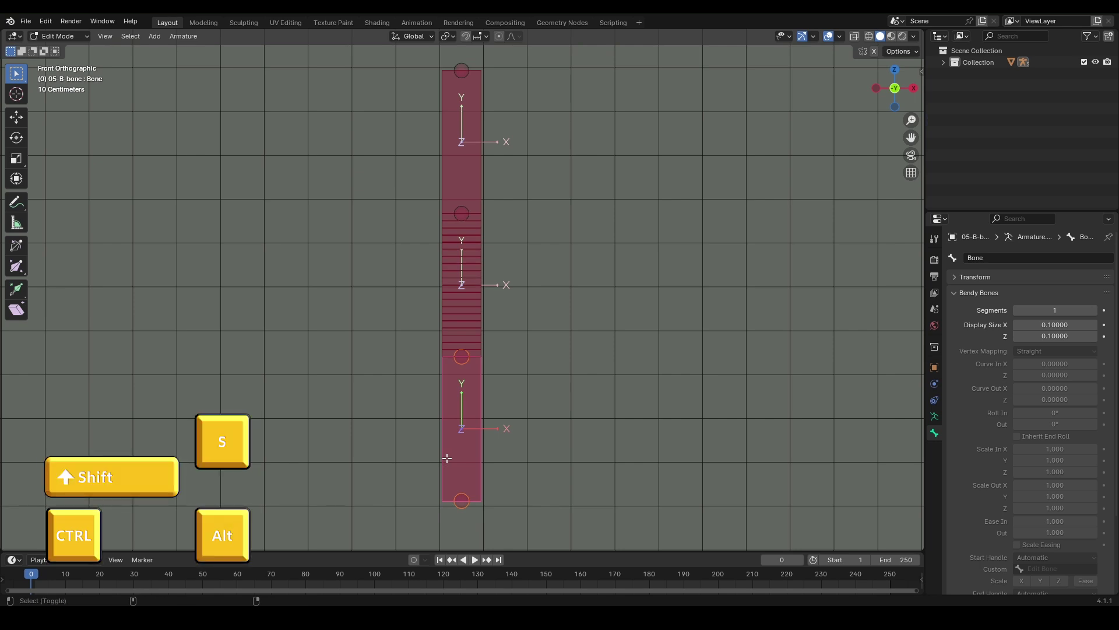
key(ctrl+alt+s)
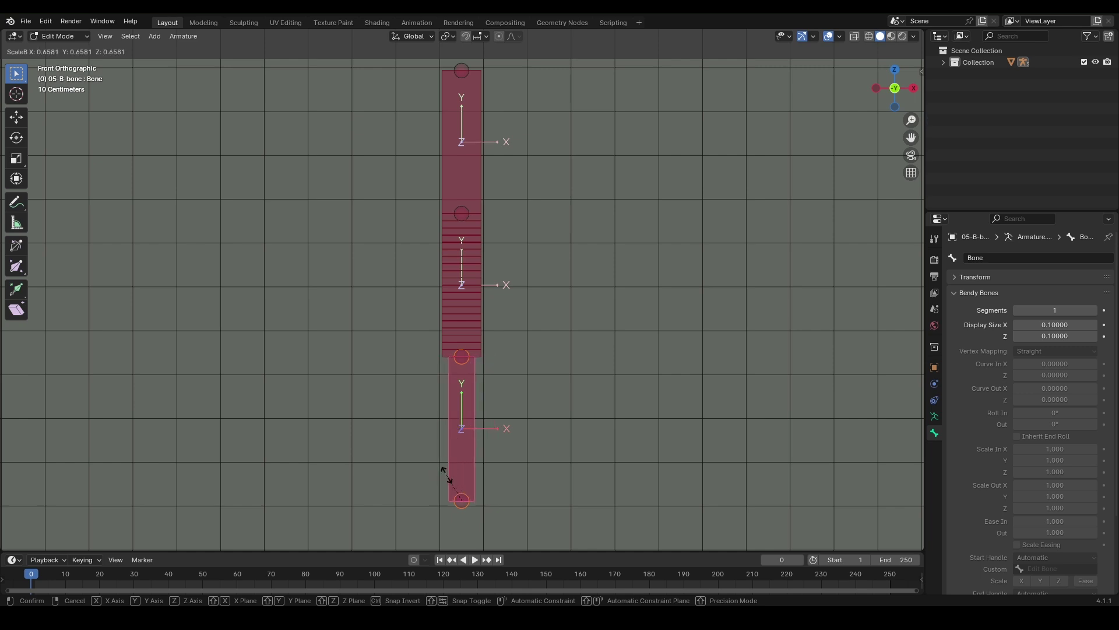
click(446, 475)
Lower the joint above the lower bone by 2.2319 m along Z.
click(463, 354)
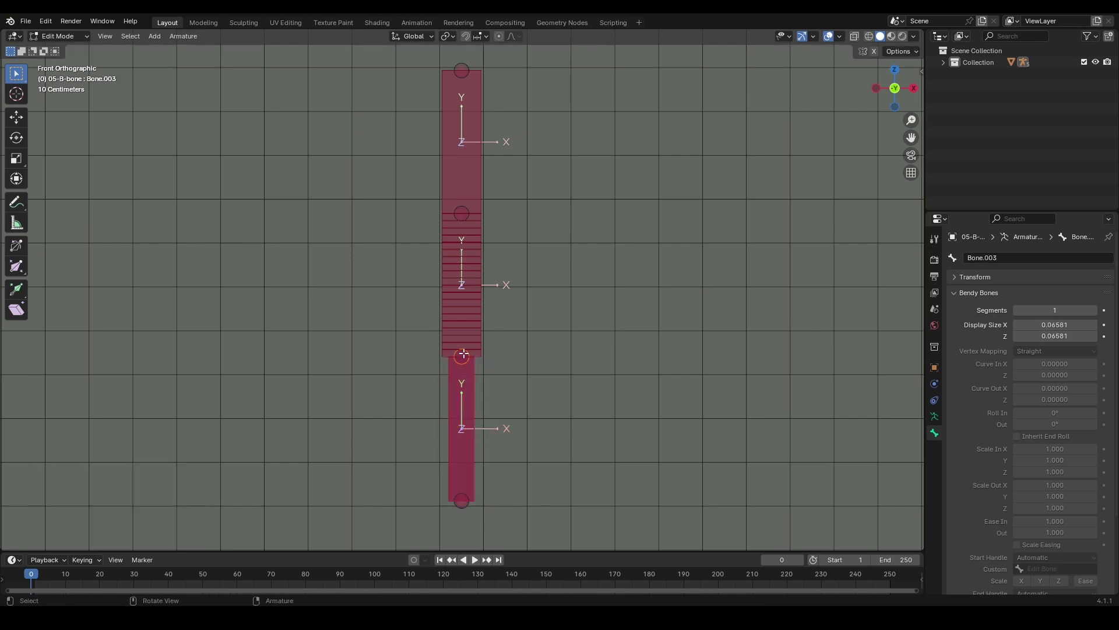
key(g)
key(z)
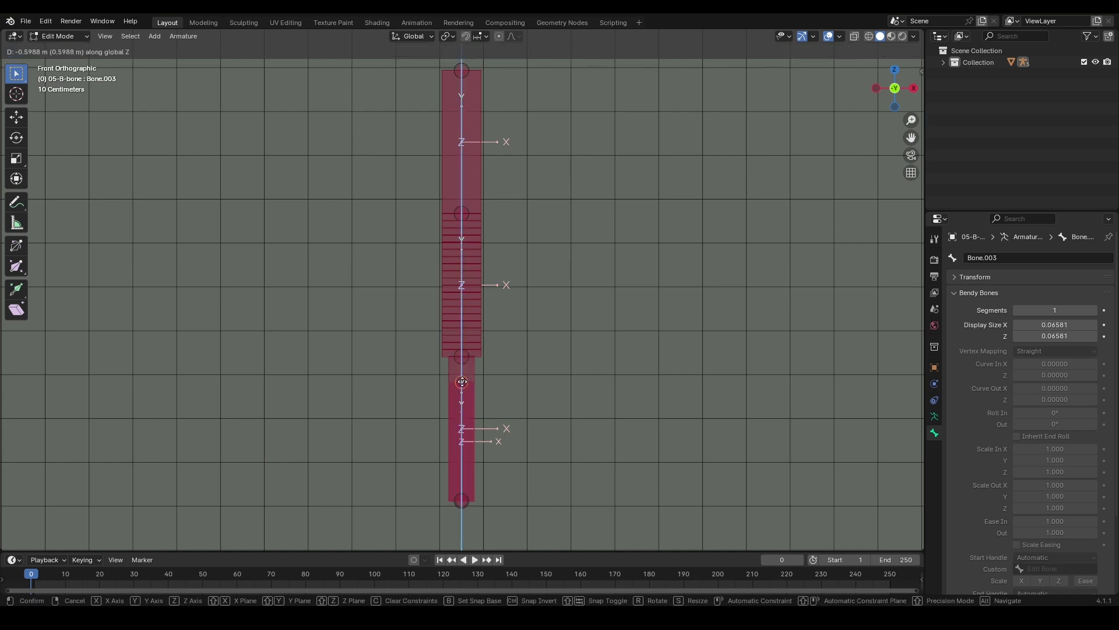
click(456, 452)
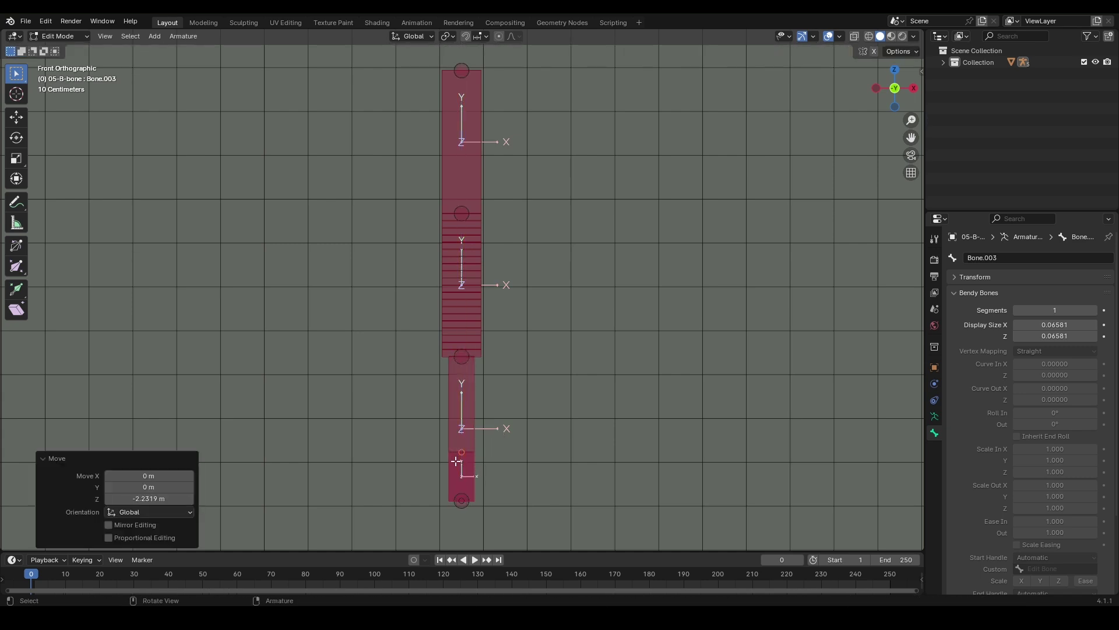
Widen the short bottom bone Bone.003 into a box shape and keep it selected.
click(456, 461)
key(ctrl+alt+s)
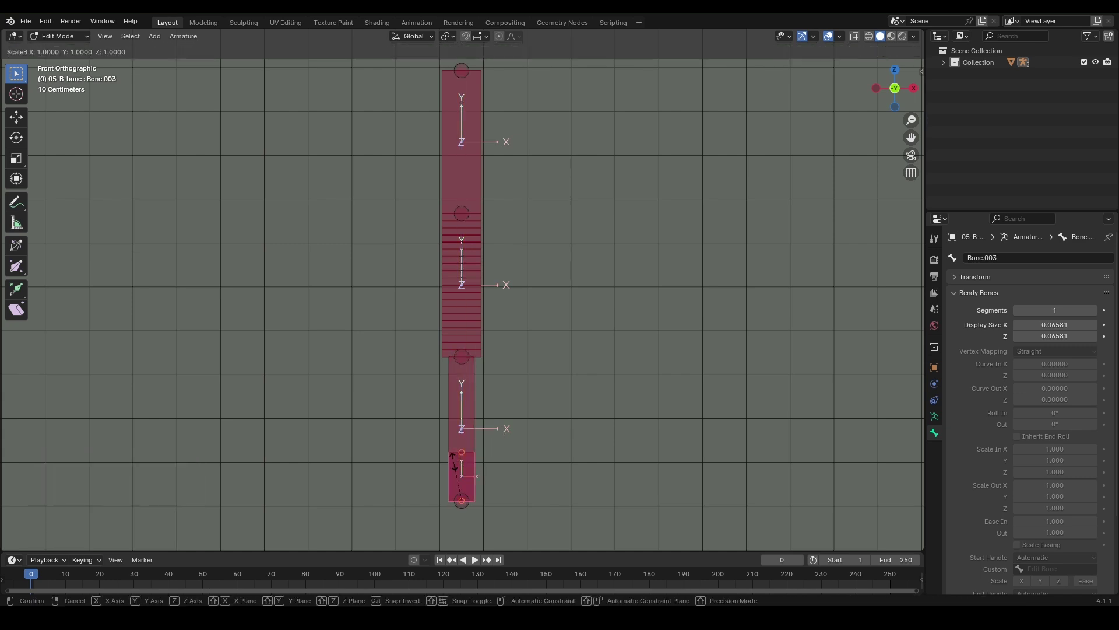
click(286, 445)
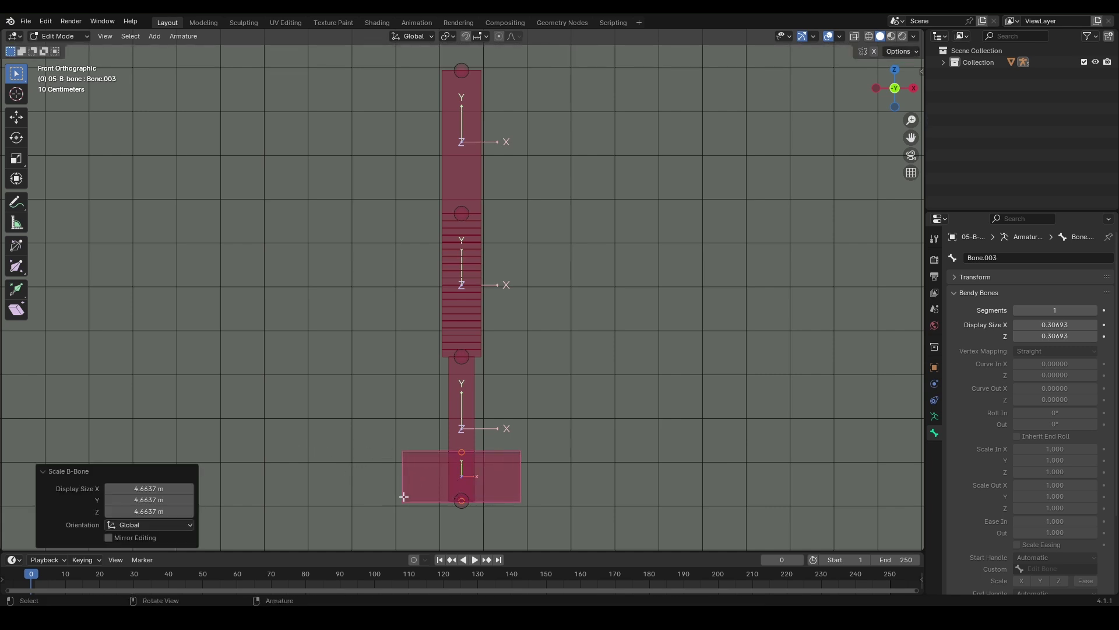
click(469, 435)
click(493, 464)
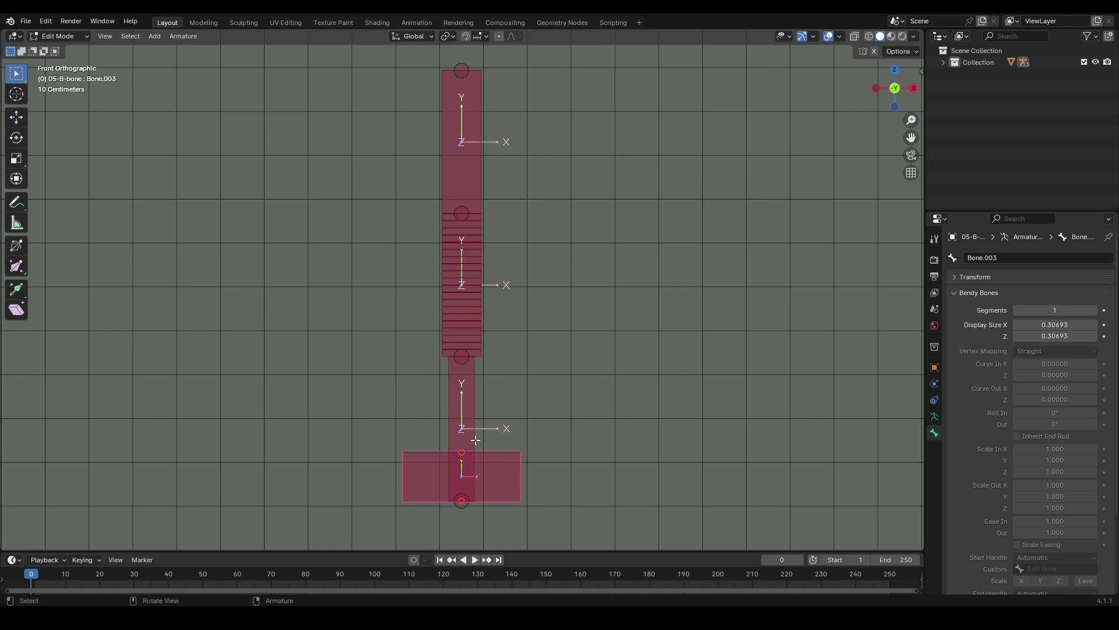
click(490, 465)
click(488, 465)
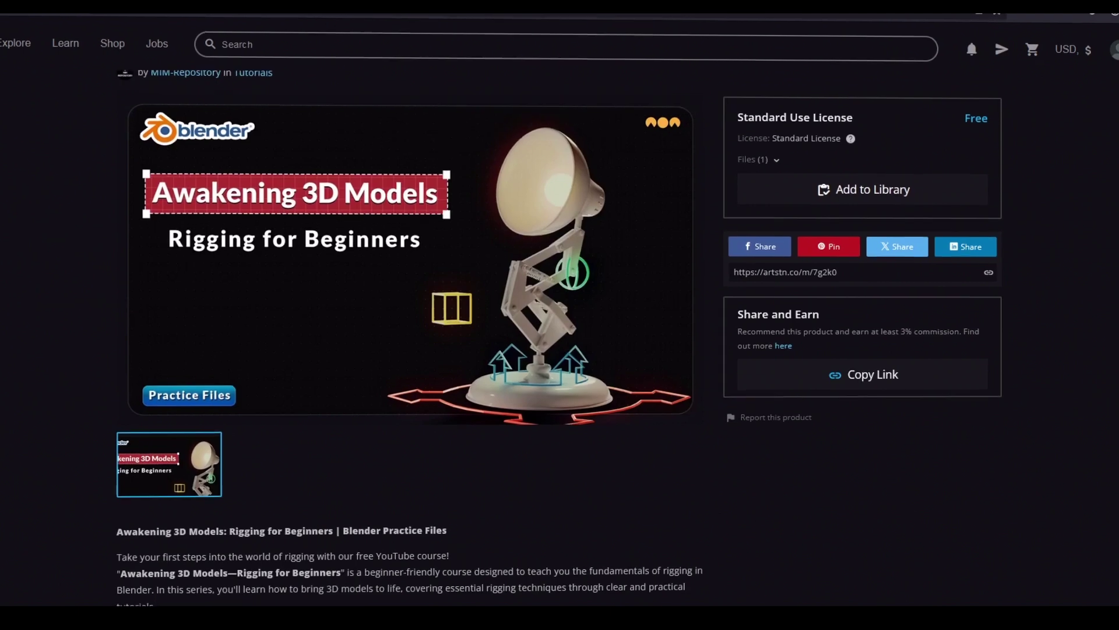
Scroll up the ArtStation listing to show its title and download options.
scroll(560, 309, up, 2)
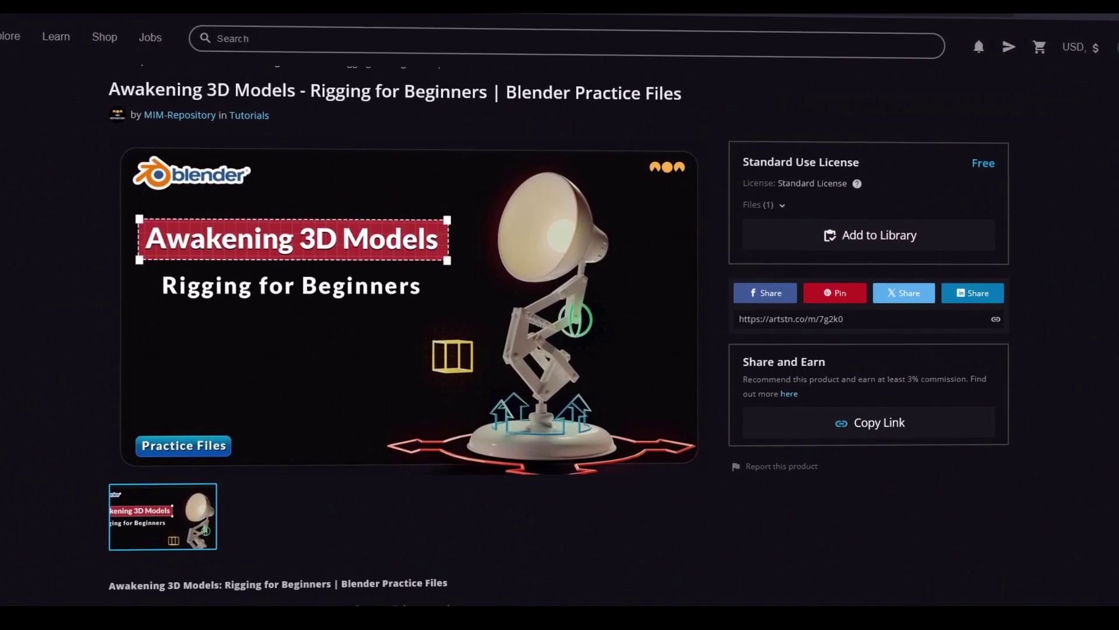